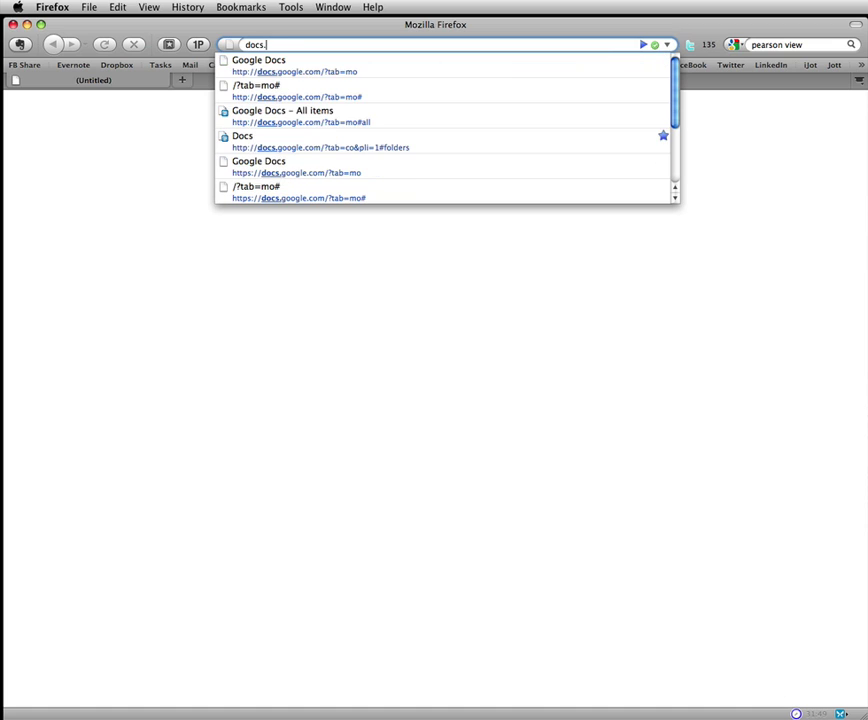
# Load docs.google.com in Firefox to show the MOLI Blogs folder list.
pyautogui.write('com')
pyautogui.press('Return')
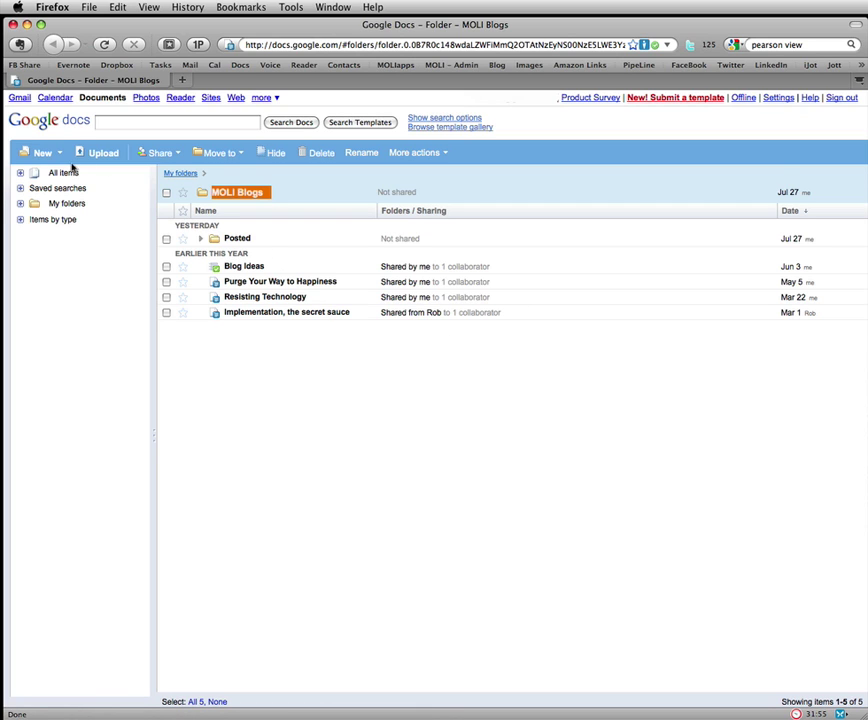
# Create a new blank form from the New menu.
pyautogui.click(38, 152)
pyautogui.click(48, 221)
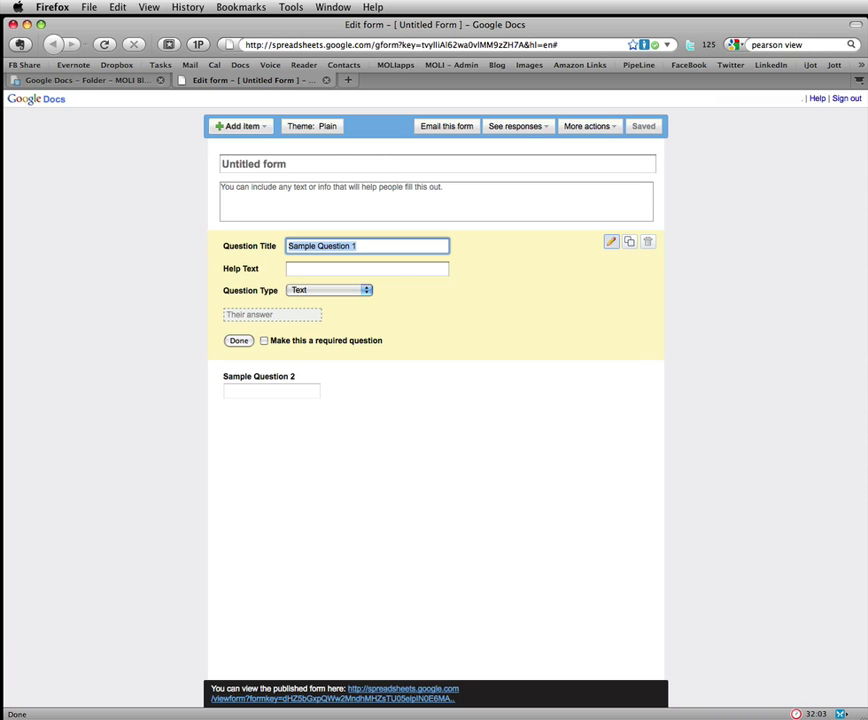
pyautogui.press('super+Tab')
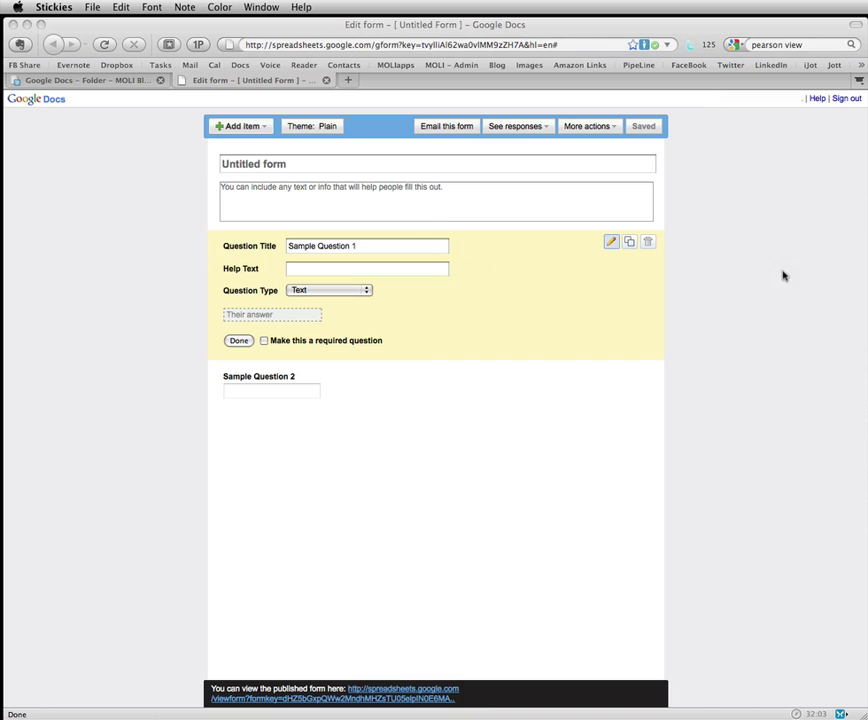
pyautogui.click(391, 167)
# Title the form 'HSL Insurance Testimonial Survey', correcting typos along the way.
pyautogui.click(391, 166)
pyautogui.write('HSL')
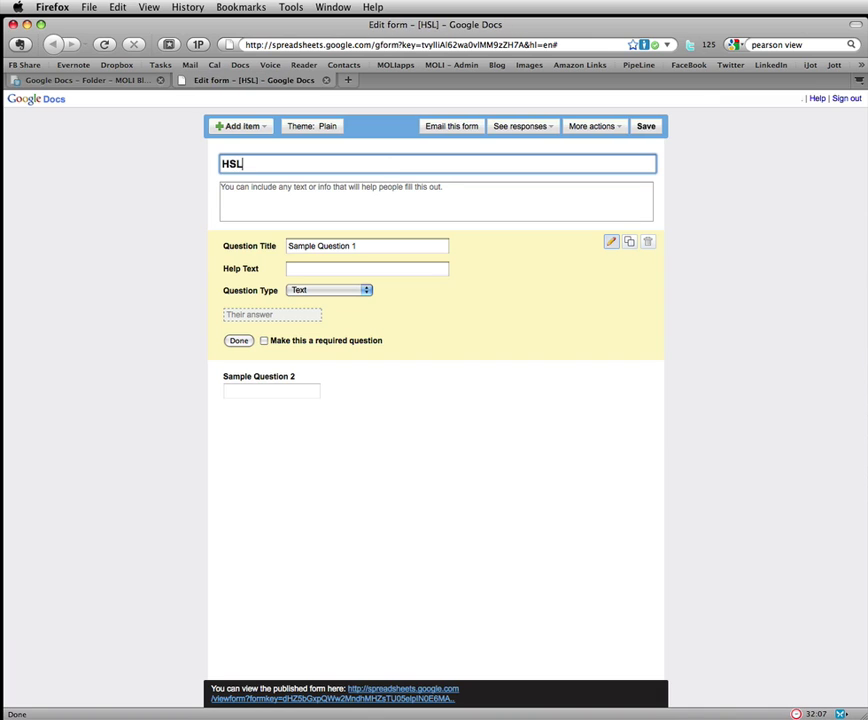
pyautogui.write(' INsur')
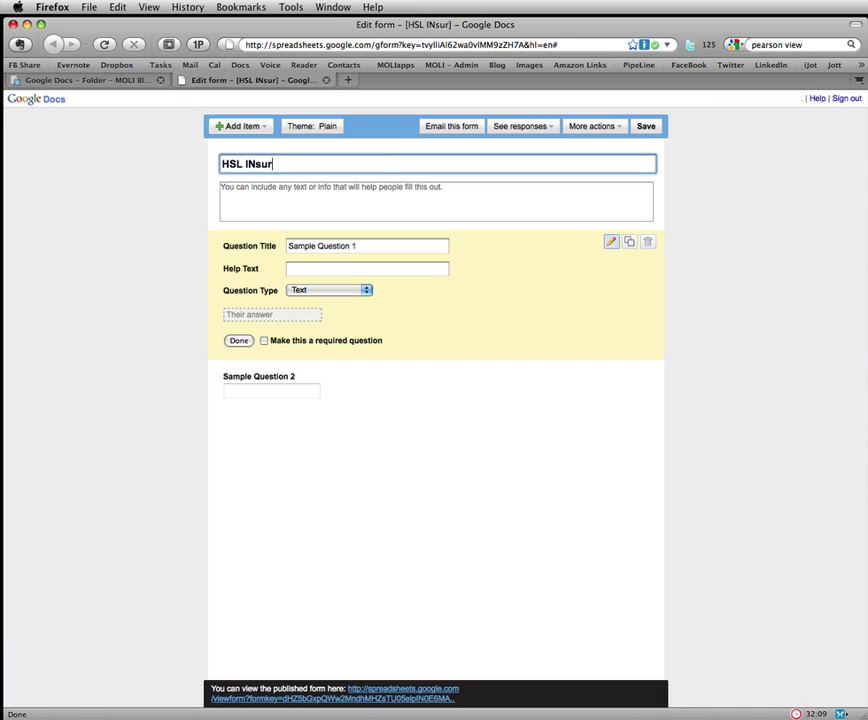
pyautogui.press('BackSpace')
pyautogui.press('BackSpace')
pyautogui.press('BackSpace')
pyautogui.press('BackSpace')
pyautogui.write('nsurance ')
pyautogui.write('Testimonial')
pyautogui.write(' Surb')
pyautogui.press('BackSpace')
# Finish the form title and retitle the first question 'How have you worked with HSL Insurance?'.
pyautogui.write('vey')
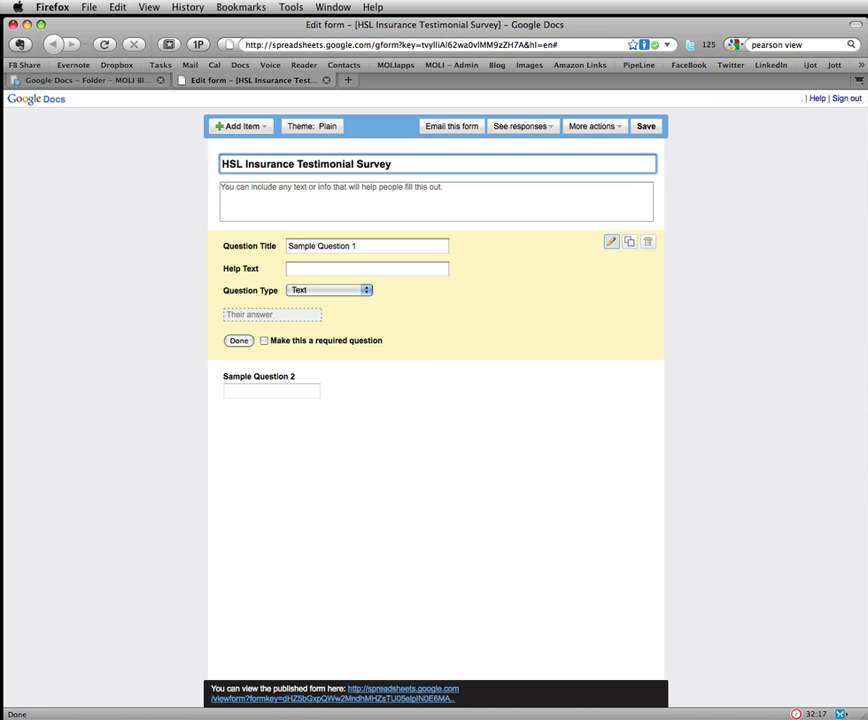
pyautogui.click(222, 188)
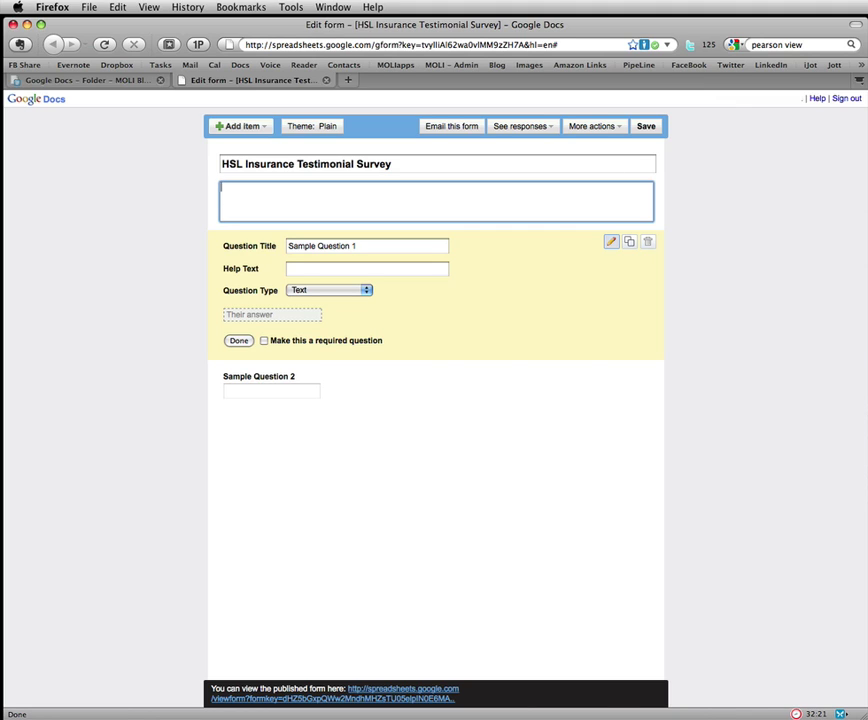
pyautogui.press('Tab')
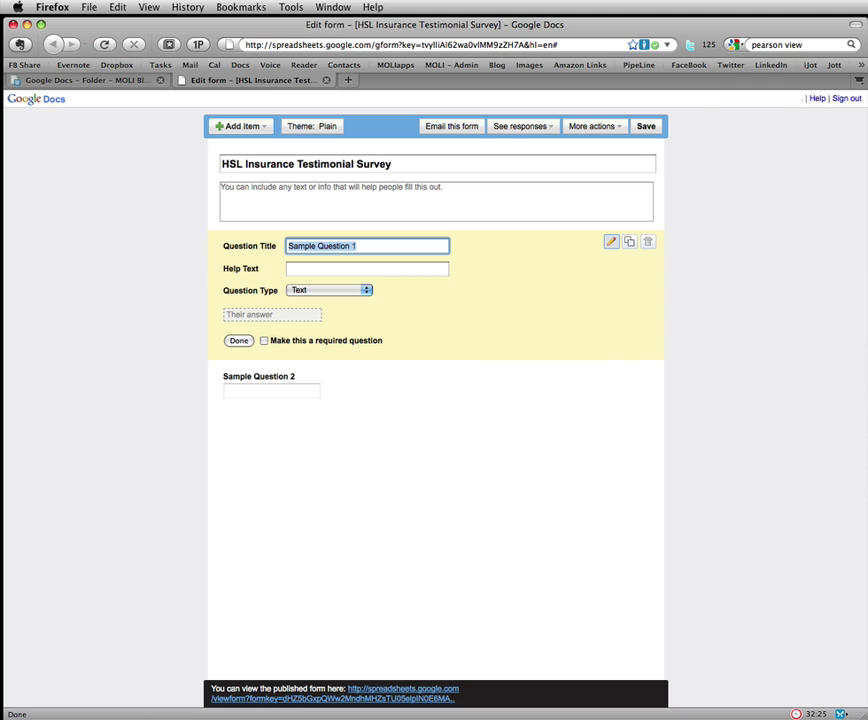
pyautogui.write('How')
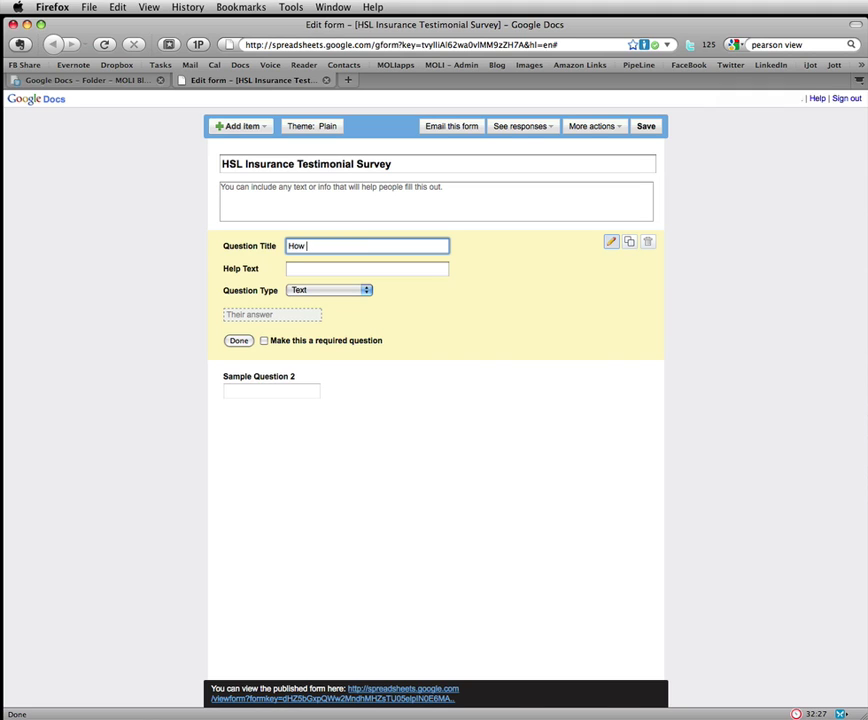
pyautogui.write(' have you worked with HSL Insur')
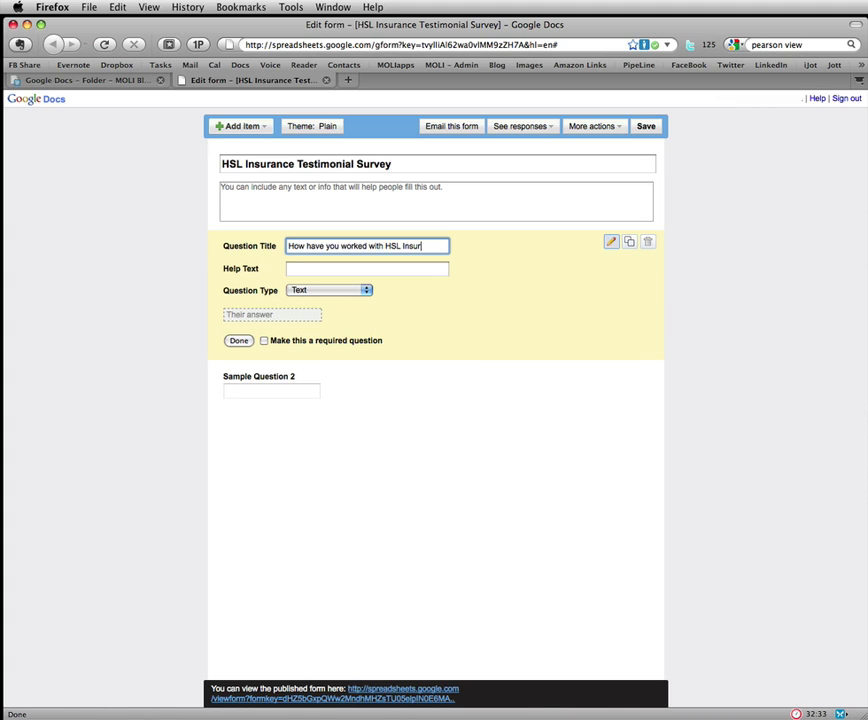
pyautogui.write('ance?')
# Make it multiple choice with options 'As a business owner' and 'As an individual customer'.
pyautogui.click(366, 290)
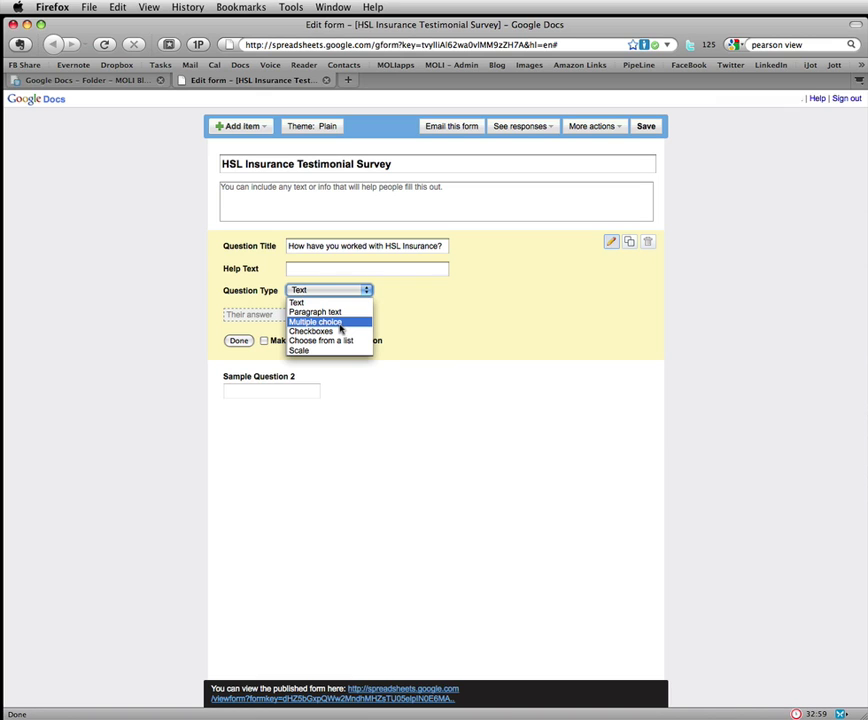
pyautogui.click(340, 325)
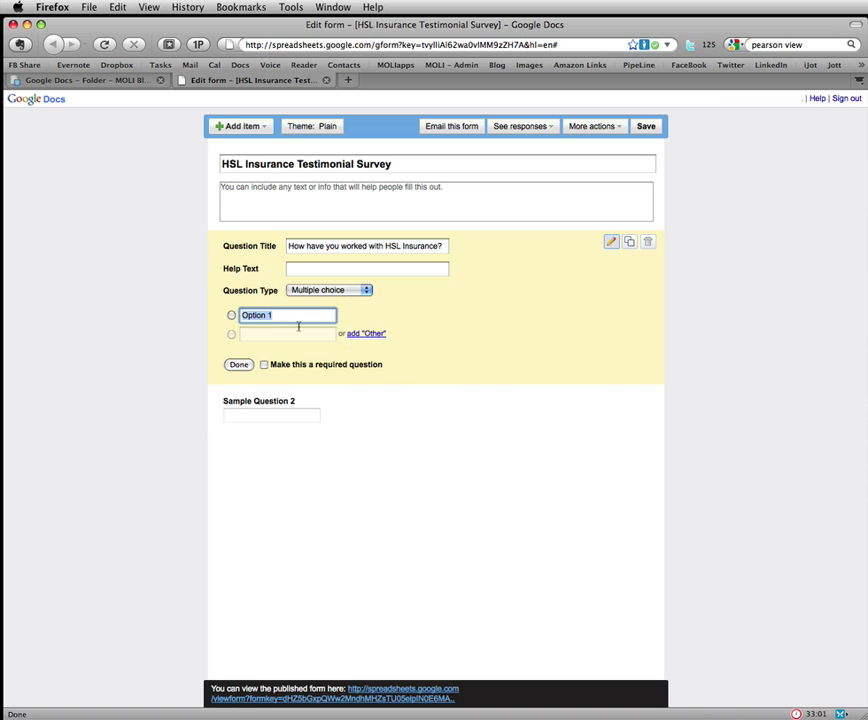
pyautogui.write('As a business owner')
pyautogui.press('Return')
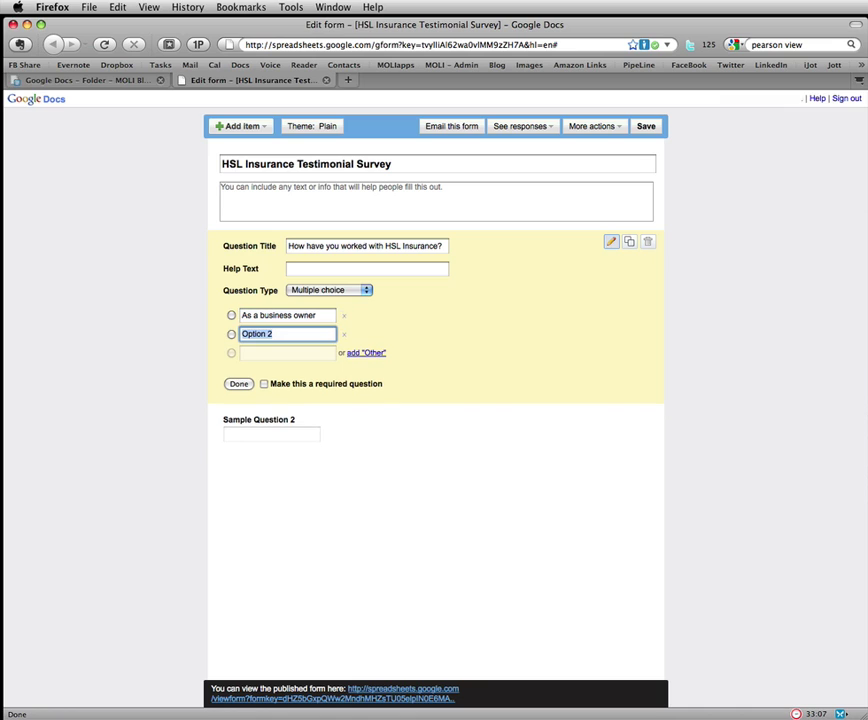
pyautogui.write('As an individual customer')
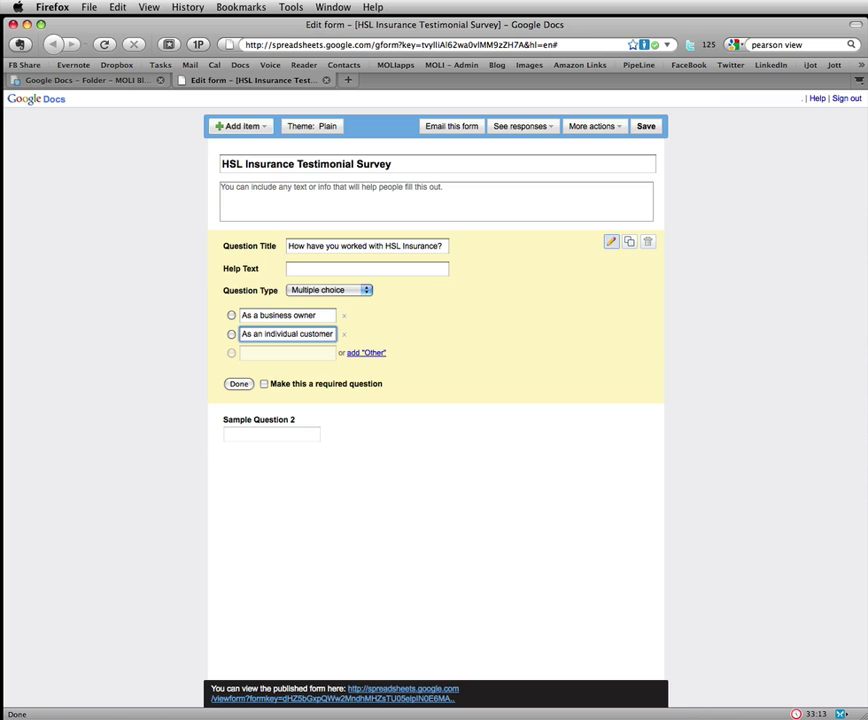
pyautogui.click(239, 384)
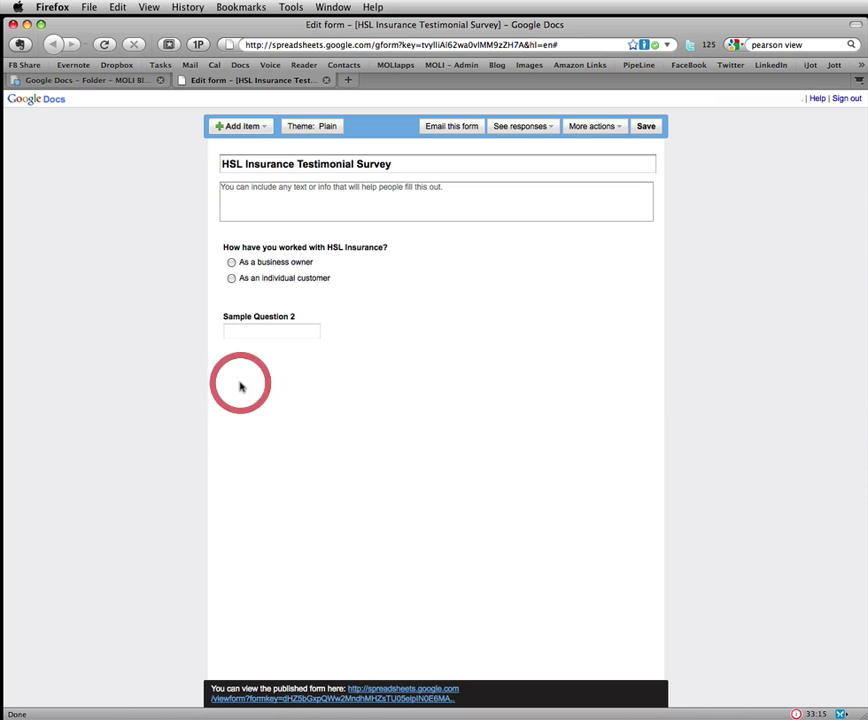
# Retitle the second question 'What did you like best about your experience with HSL Insurance?'.
pyautogui.click(264, 319)
pyautogui.click(610, 312)
pyautogui.click(320, 315)
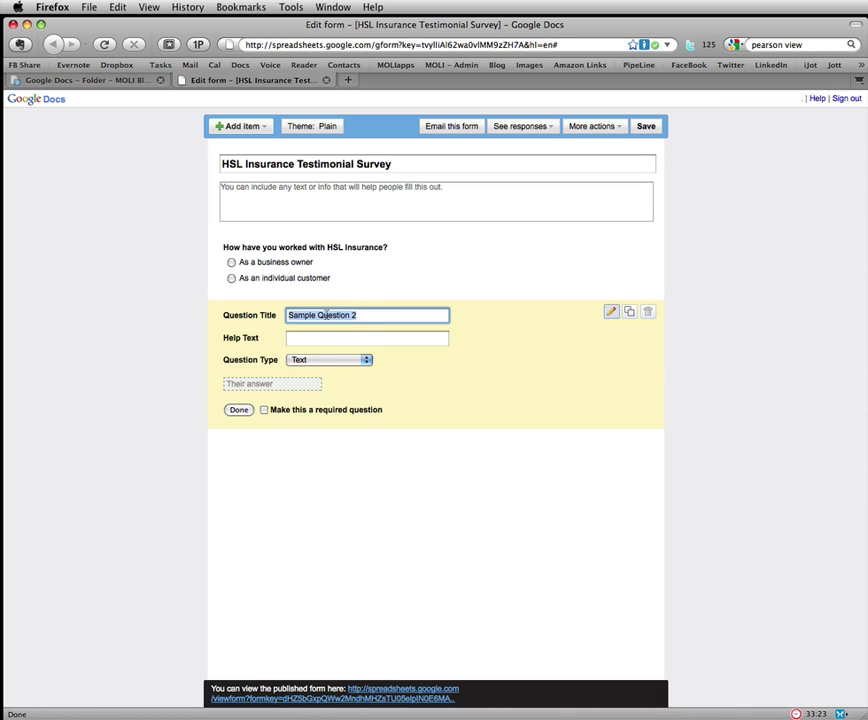
pyautogui.write('What ')
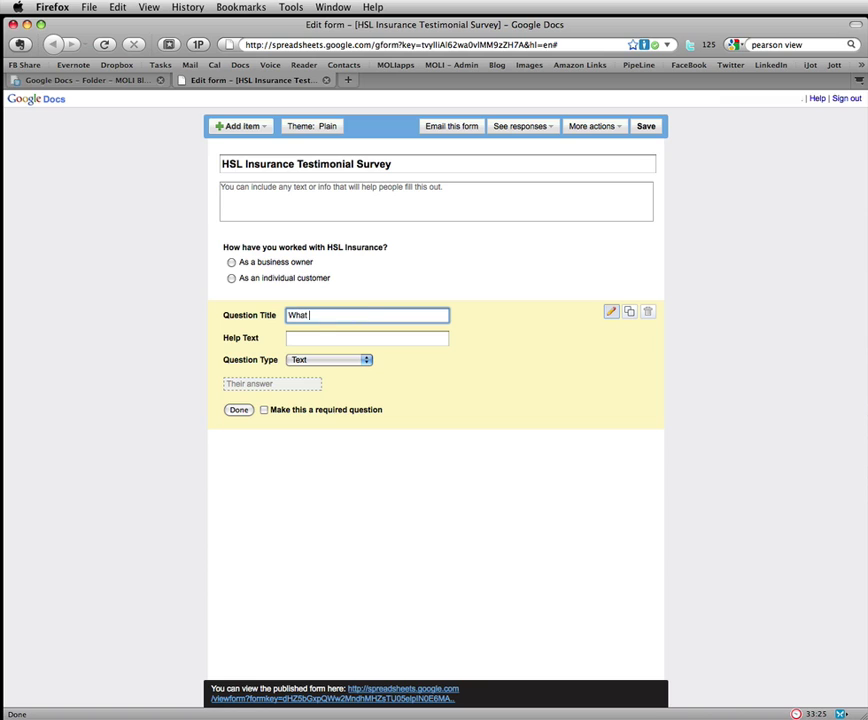
pyautogui.write('did you like best about your experien')
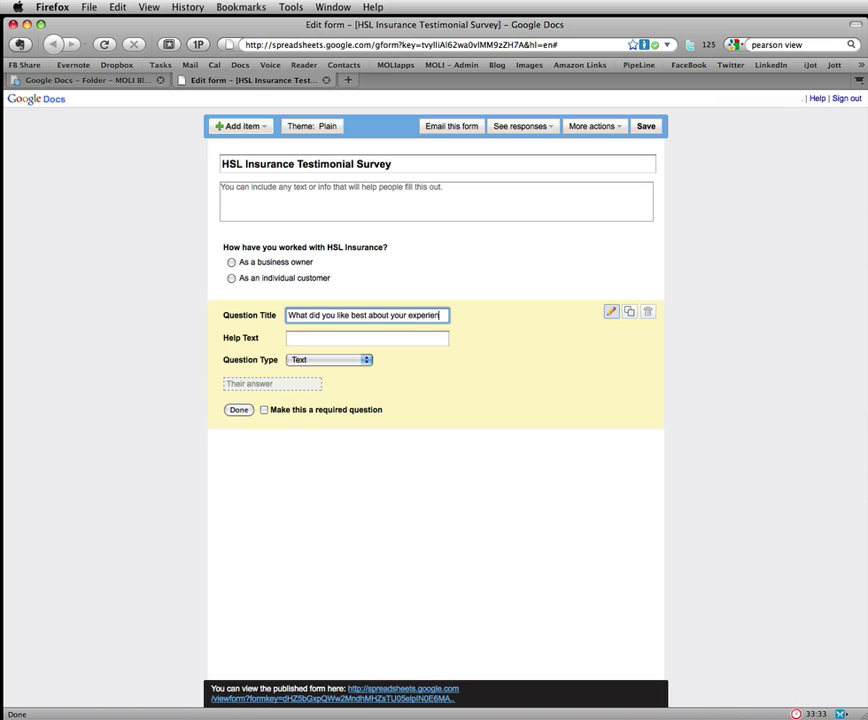
pyautogui.write('ce with HSL ins')
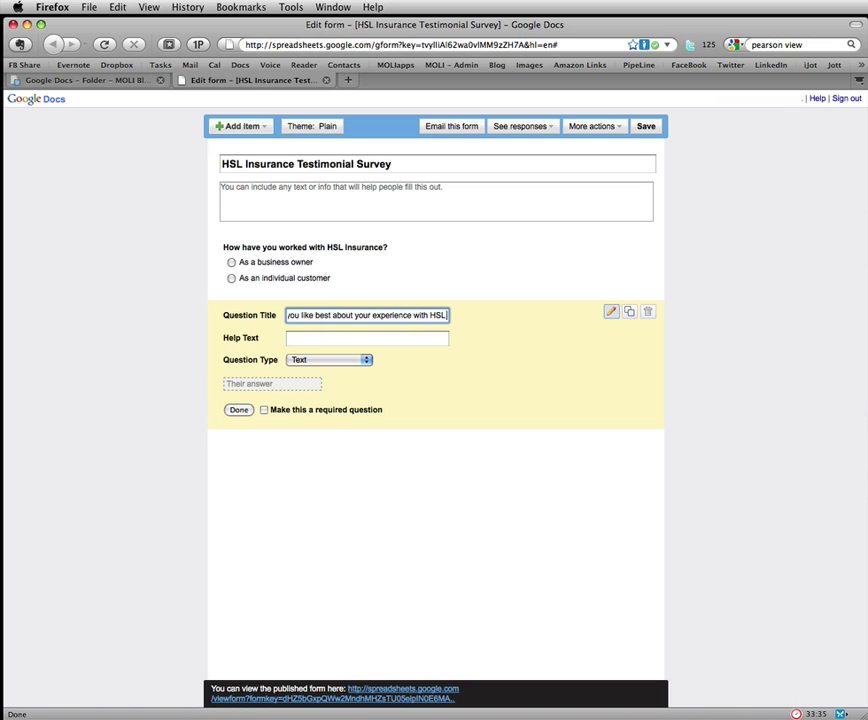
pyautogui.press('BackSpace')
pyautogui.press('BackSpace')
pyautogui.press('BackSpace')
pyautogui.write('Insura')
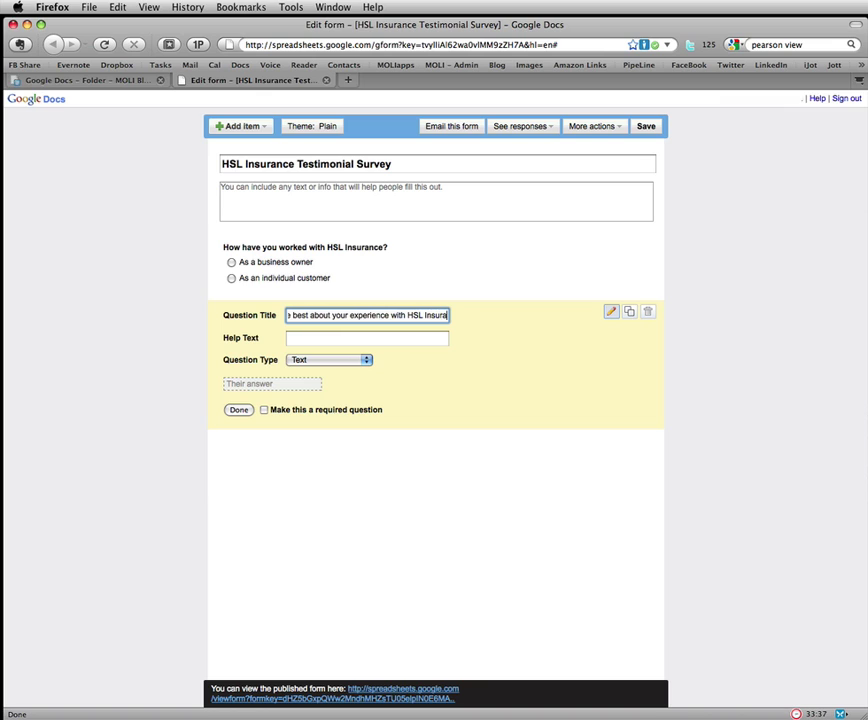
pyautogui.write('nce?')
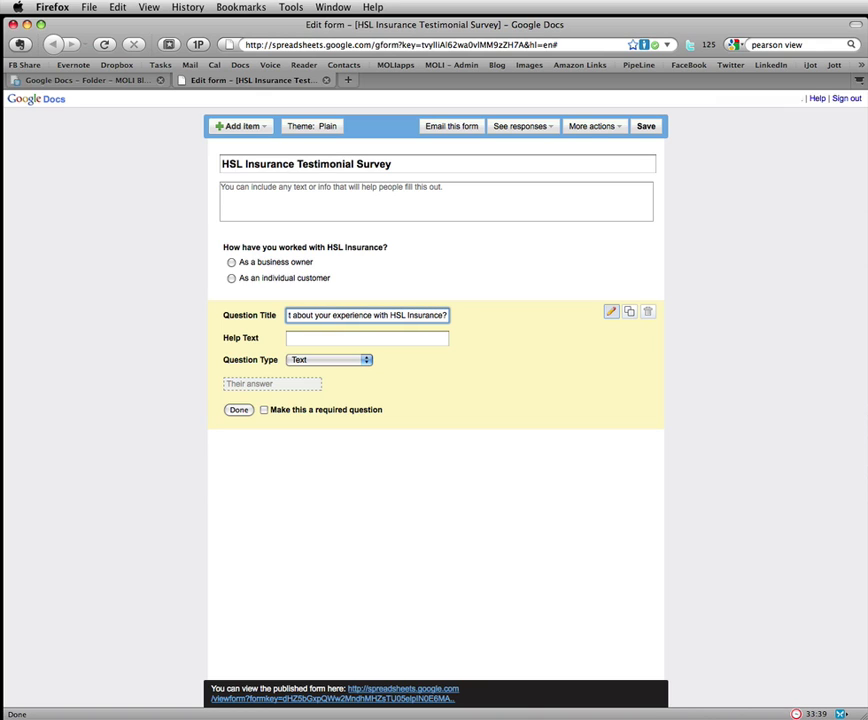
# Make the second question a required Paragraph text question.
pyautogui.click(361, 360)
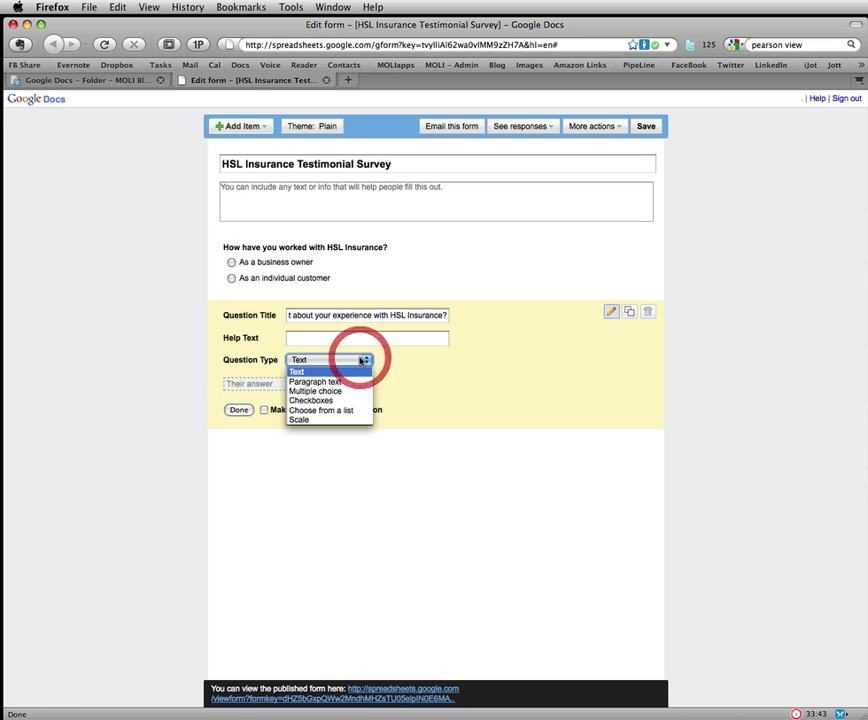
pyautogui.click(347, 383)
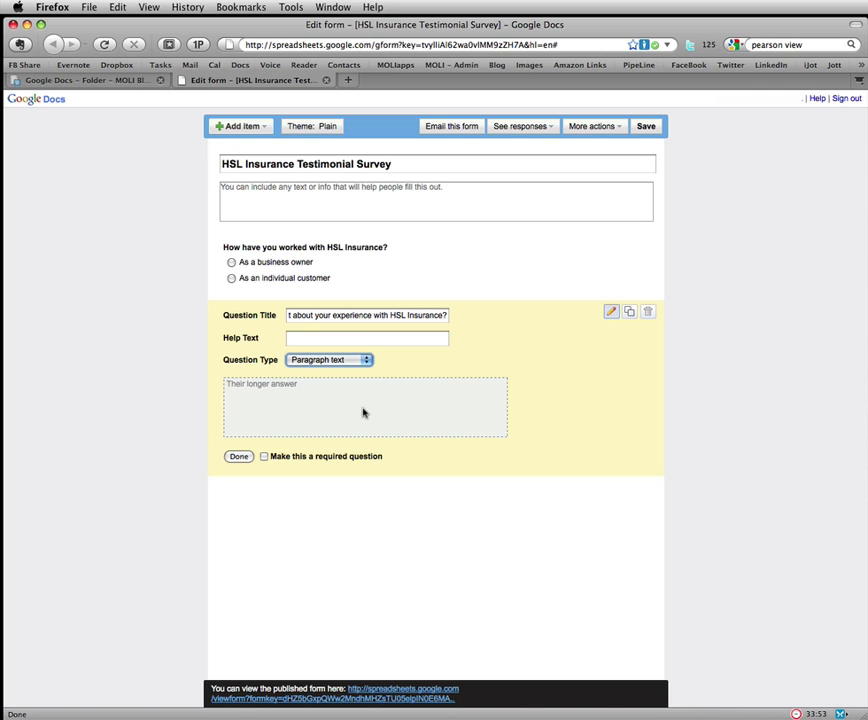
pyautogui.click(265, 457)
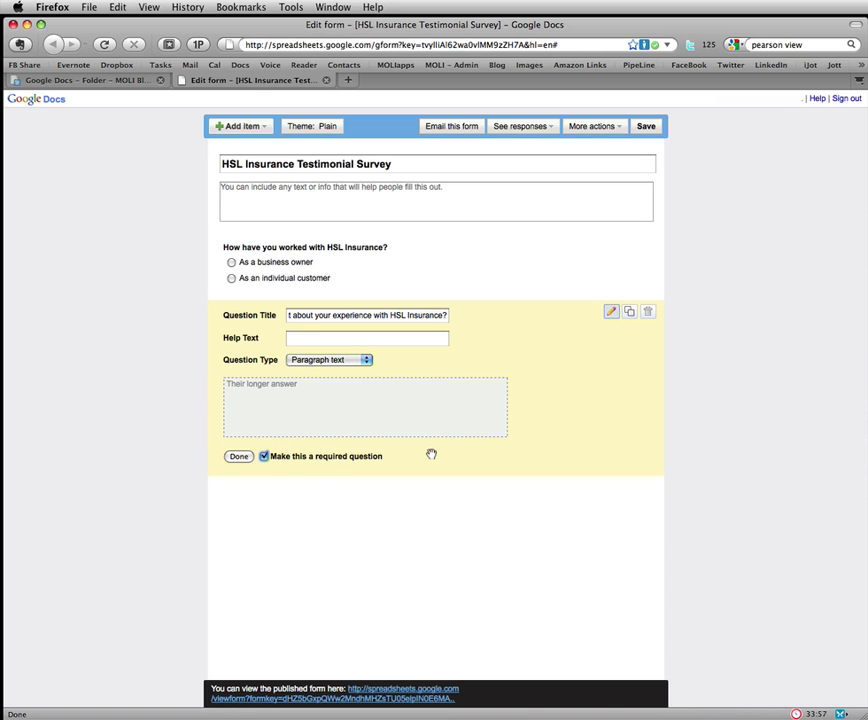
pyautogui.click(240, 457)
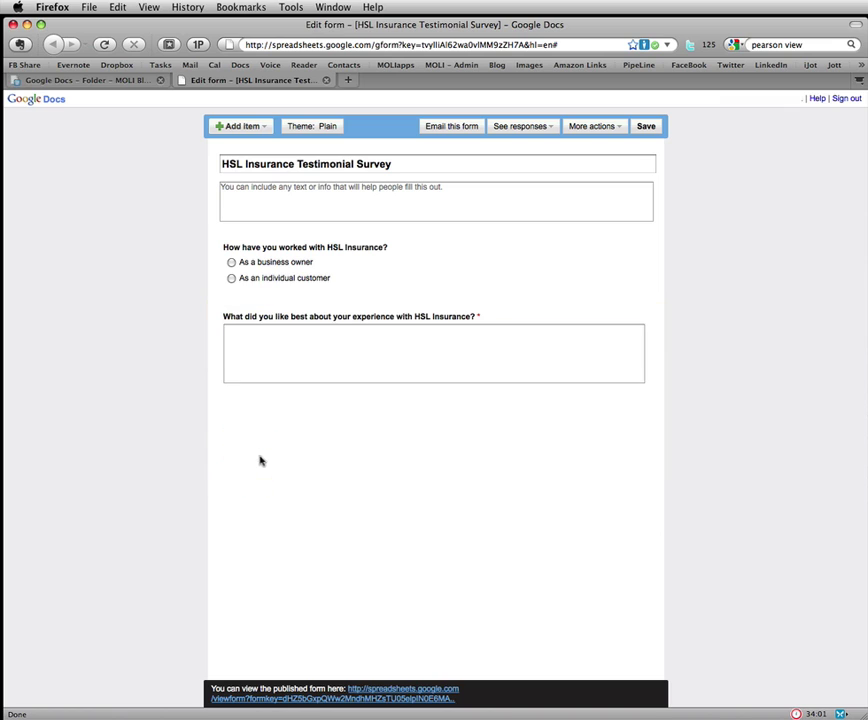
# Add a multiple-choice question titled 'Would you recommend HSL Insurance to your family and friends?'.
pyautogui.click(243, 126)
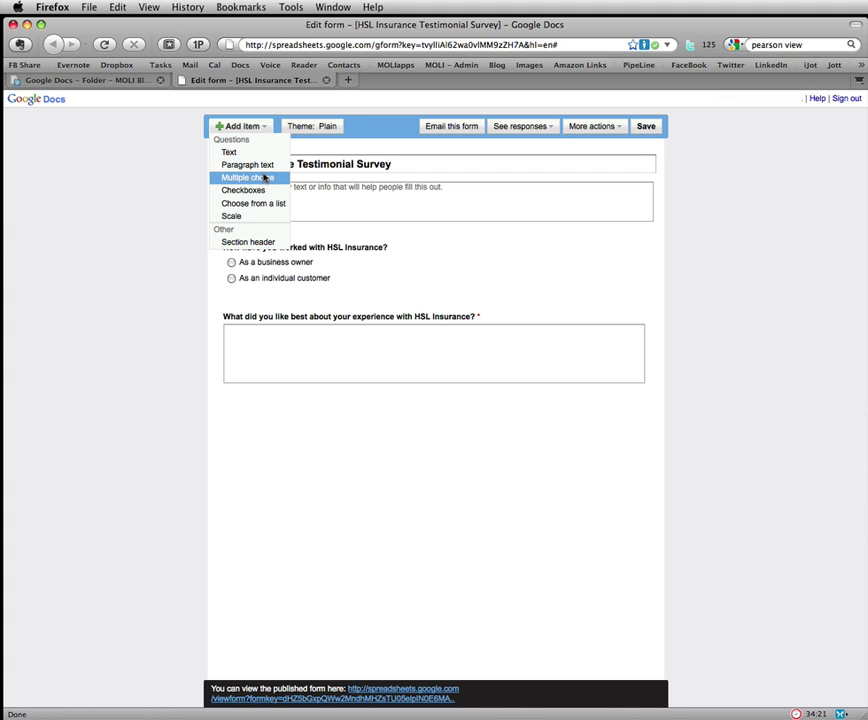
pyautogui.click(262, 177)
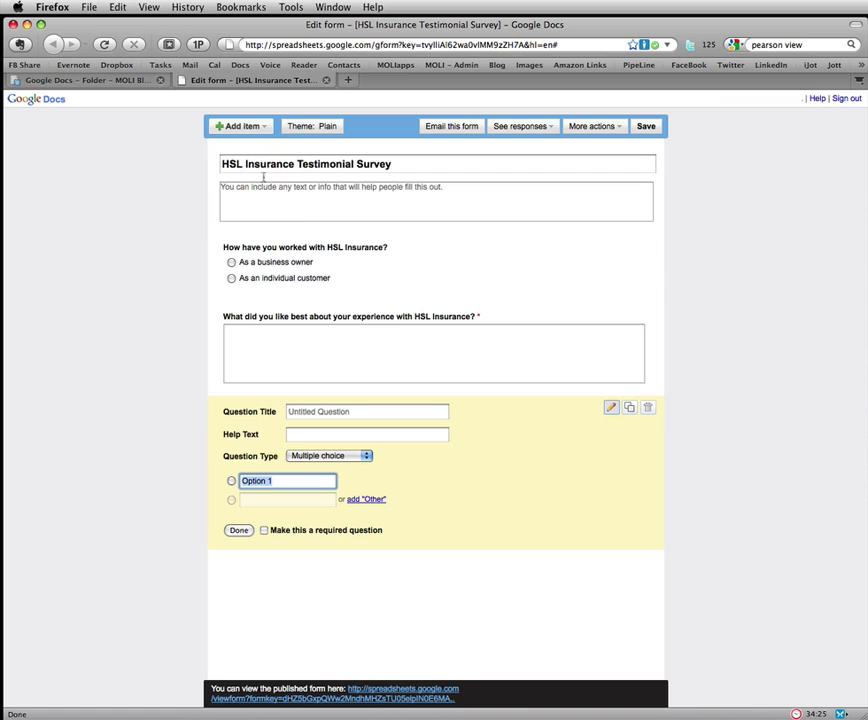
pyautogui.click(355, 411)
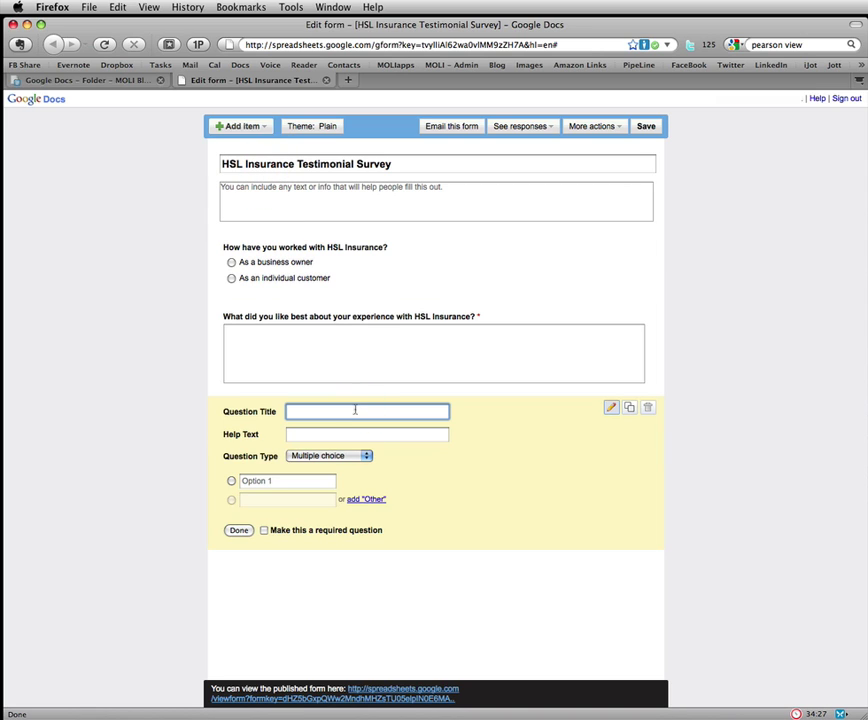
pyautogui.write('Would you recommend HSL I')
pyautogui.write('nsurance to ')
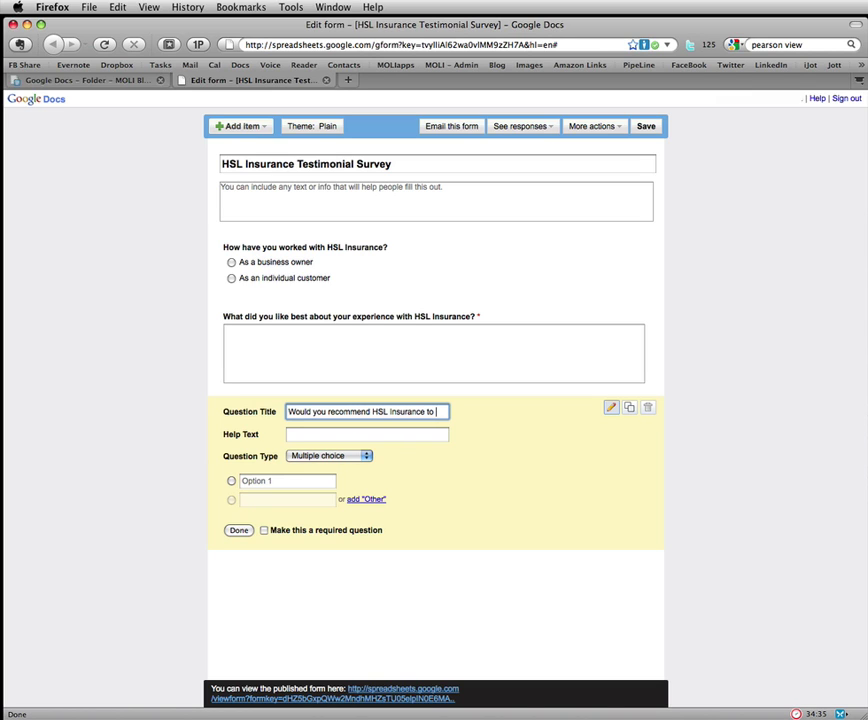
pyautogui.write('your family a')
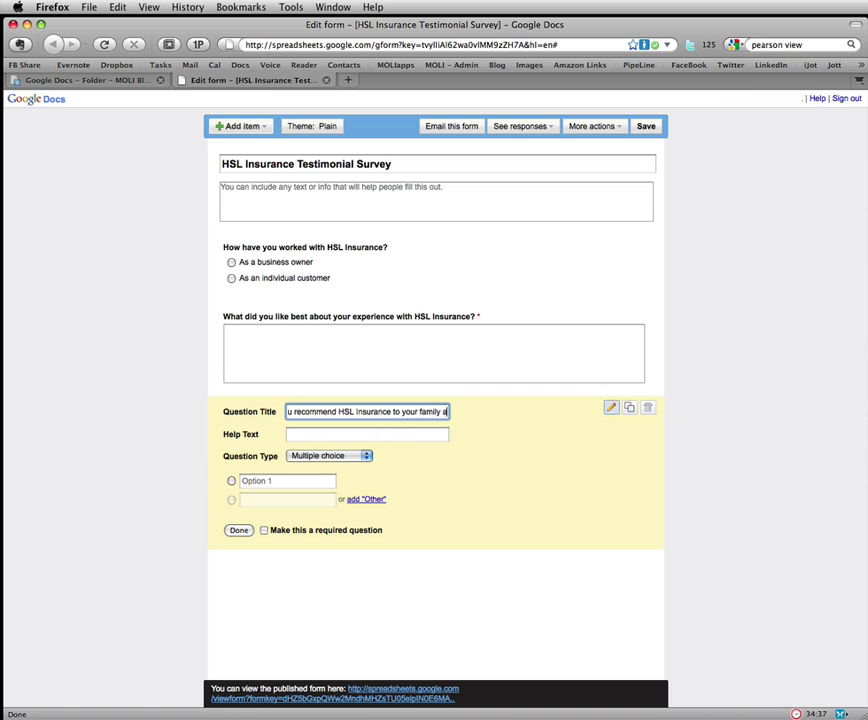
pyautogui.write('nd friends')
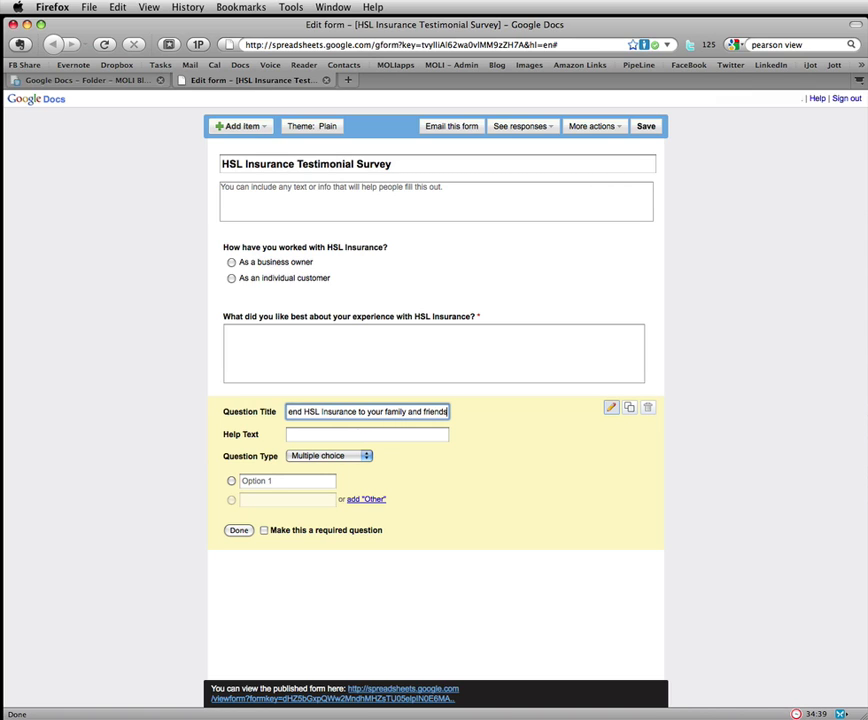
pyautogui.write('?')
pyautogui.click(367, 434)
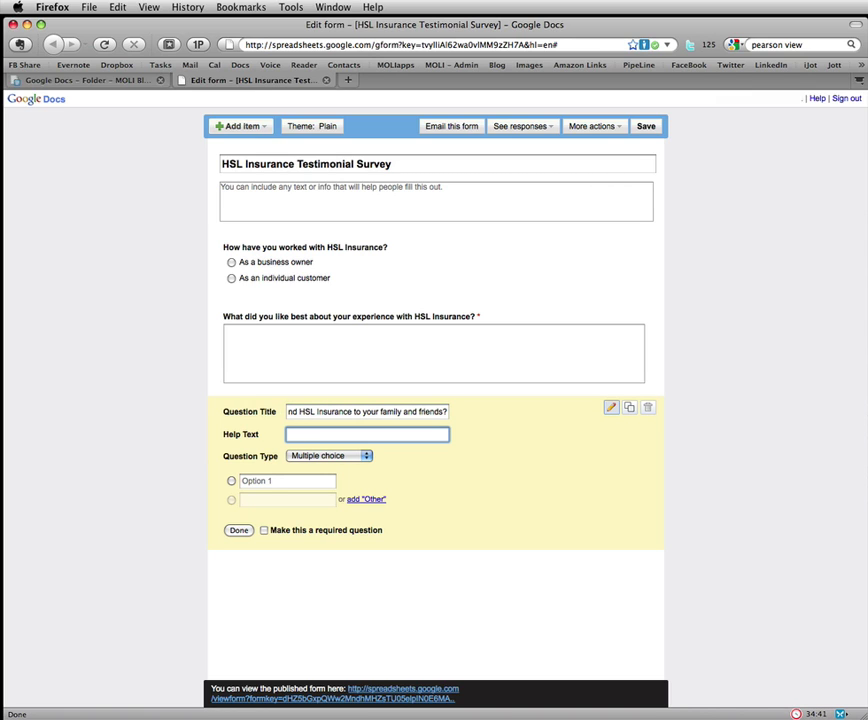
# Give it YES and NO answers, without an Other option, and make it required.
pyautogui.click(309, 479)
pyautogui.write('YE')
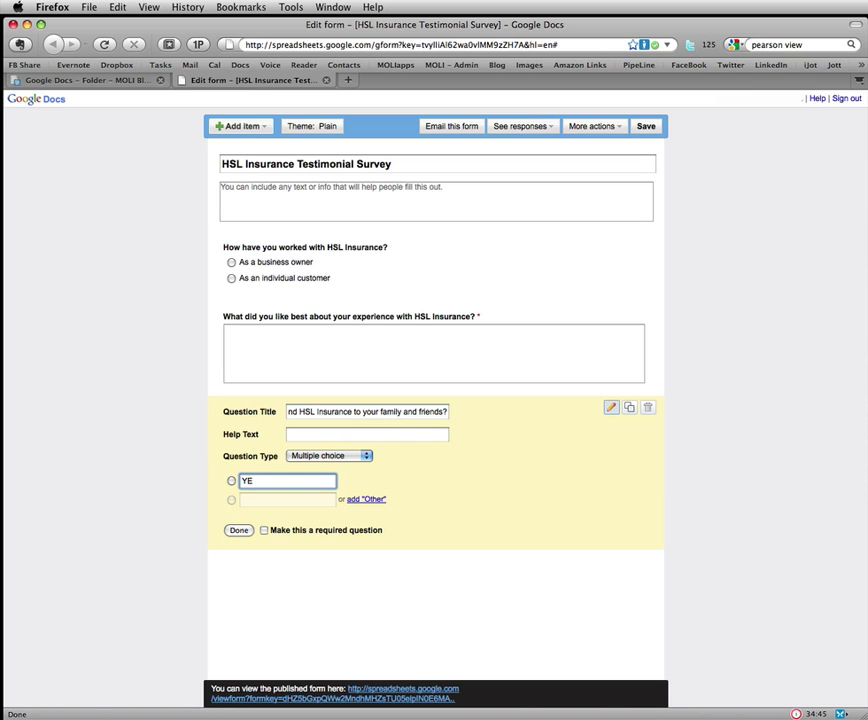
pyautogui.write('S')
pyautogui.press('Return')
pyautogui.write('NO')
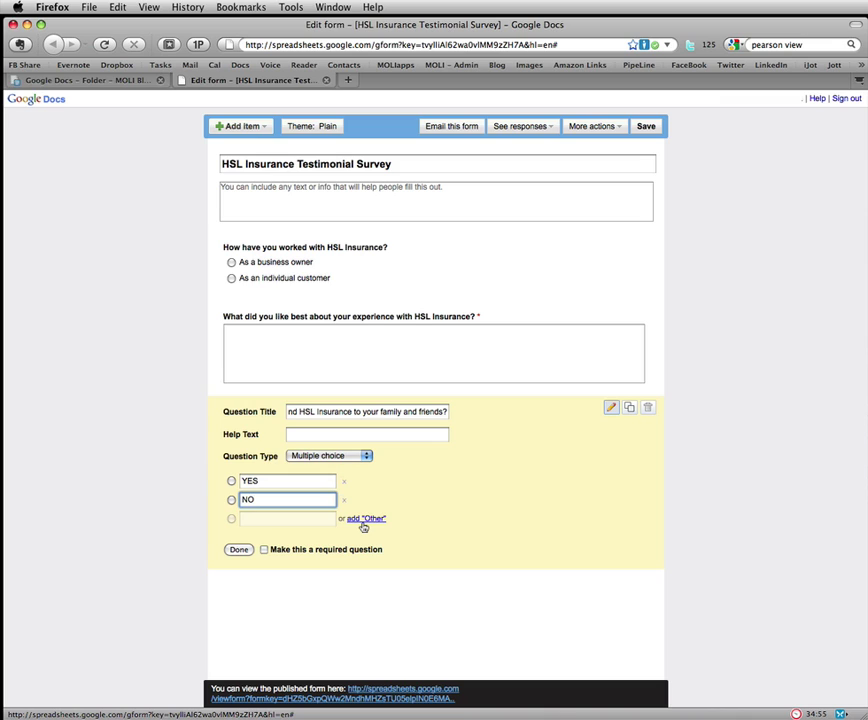
pyautogui.click(364, 520)
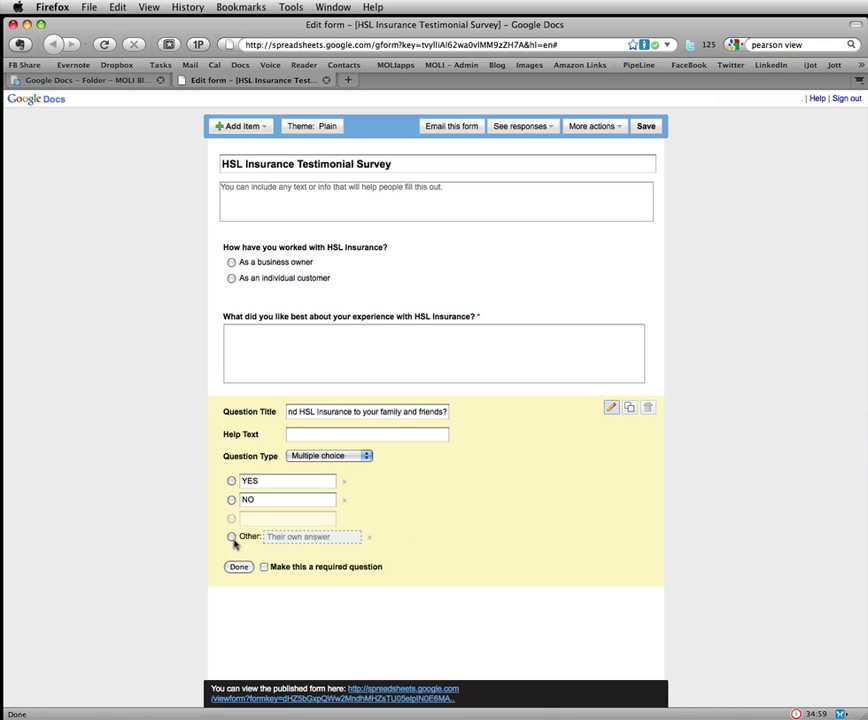
pyautogui.click(370, 541)
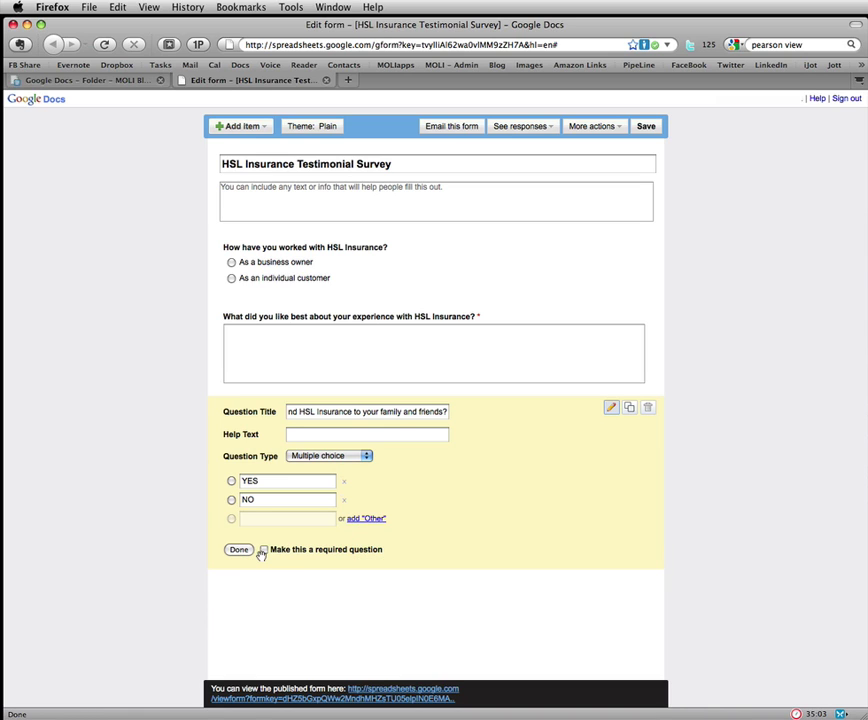
pyautogui.click(263, 550)
pyautogui.click(238, 550)
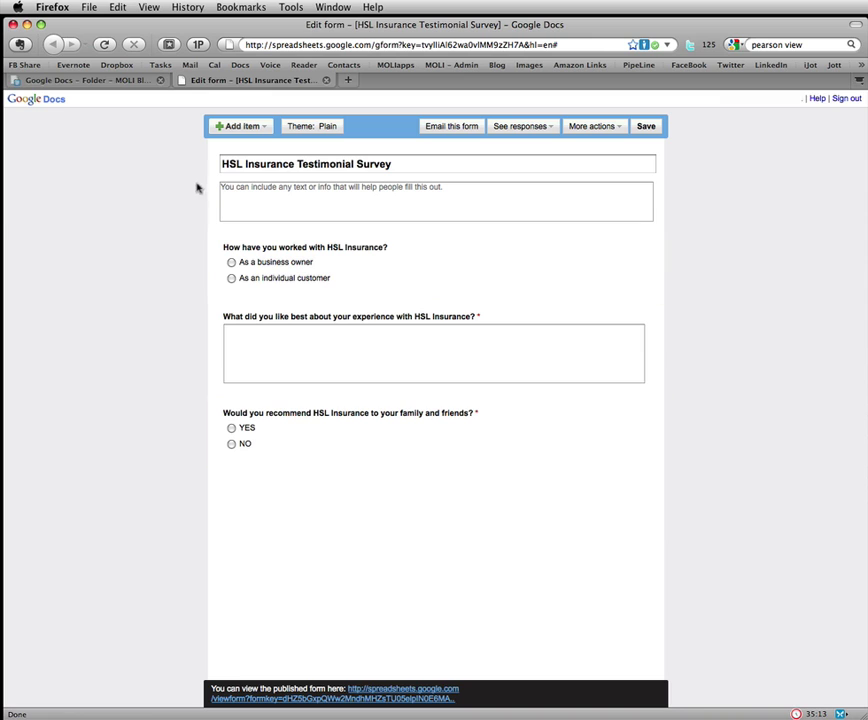
# Add a required Text question 'Name' with help text 'Enter your name here'.
pyautogui.click(240, 126)
pyautogui.click(250, 152)
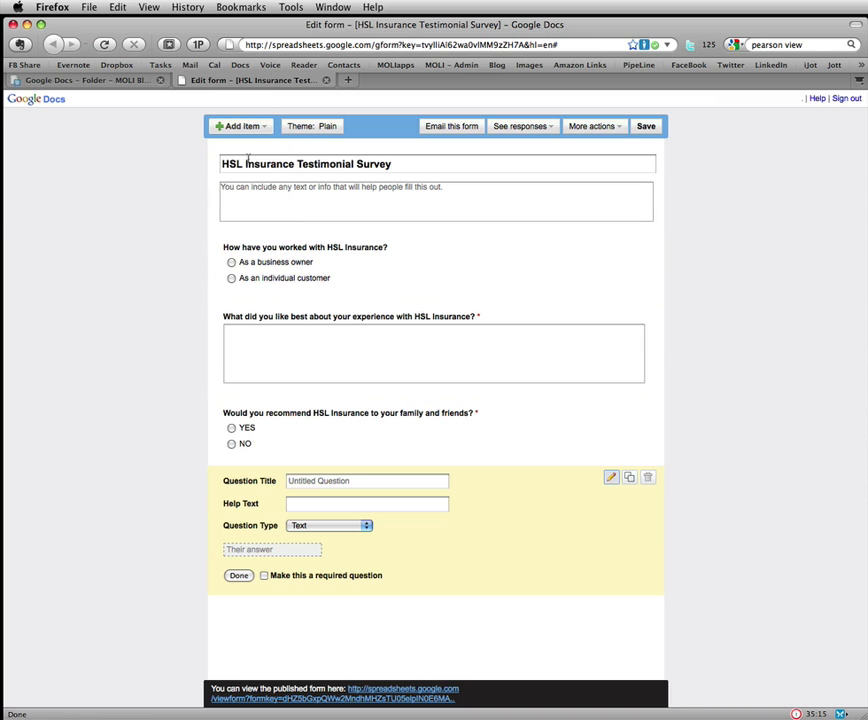
pyautogui.click(369, 484)
pyautogui.write('Name')
pyautogui.click(367, 504)
pyautogui.write('Enter your name here')
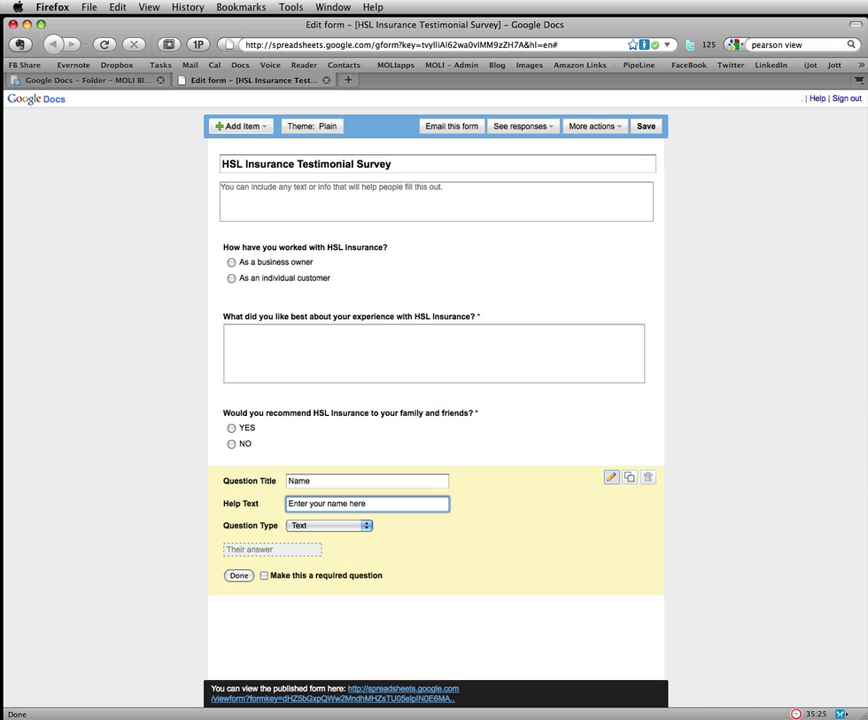
pyautogui.click(264, 575)
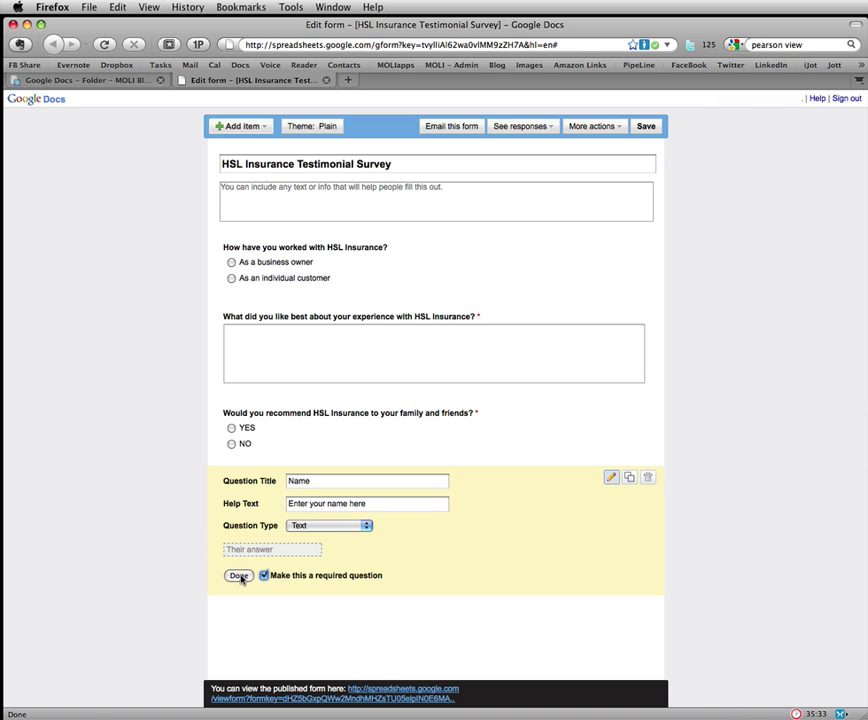
pyautogui.click(241, 576)
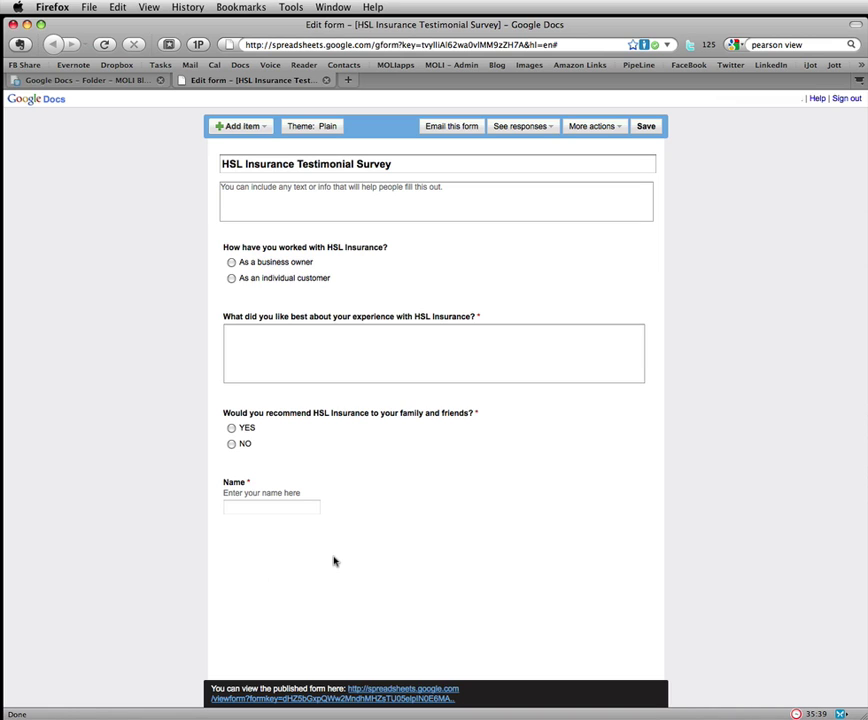
pyautogui.moveTo(419, 300)
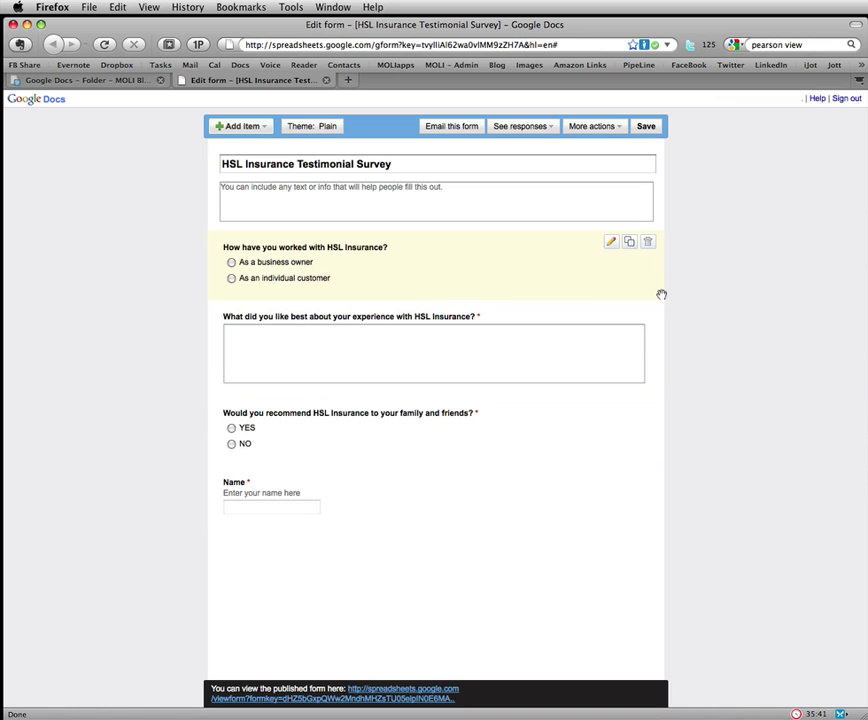
# Save the form with its four questions.
pyautogui.click(649, 130)
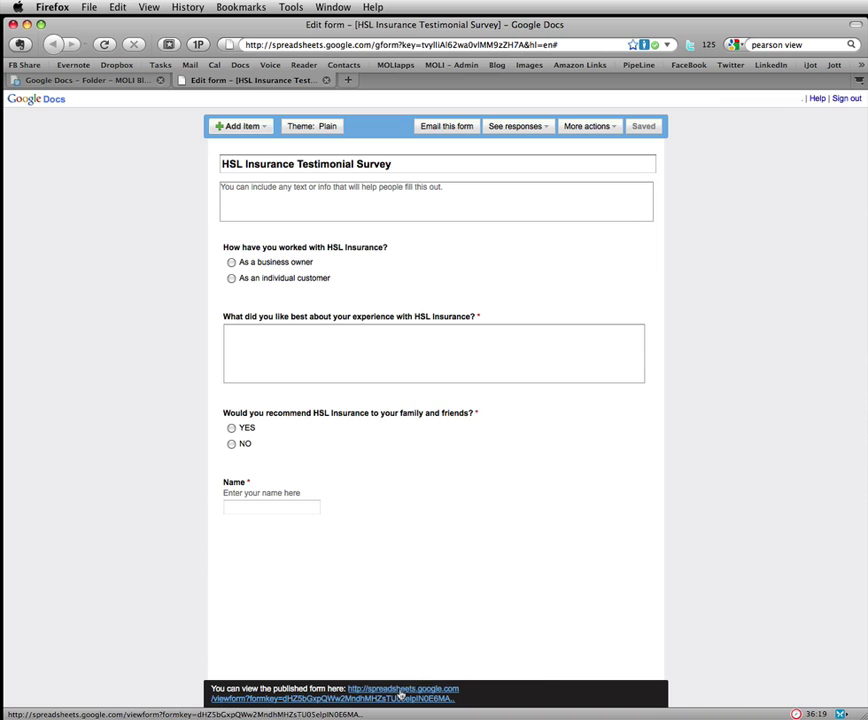
# Open the published form link in a new tab.
pyautogui.rightClick(400, 692)
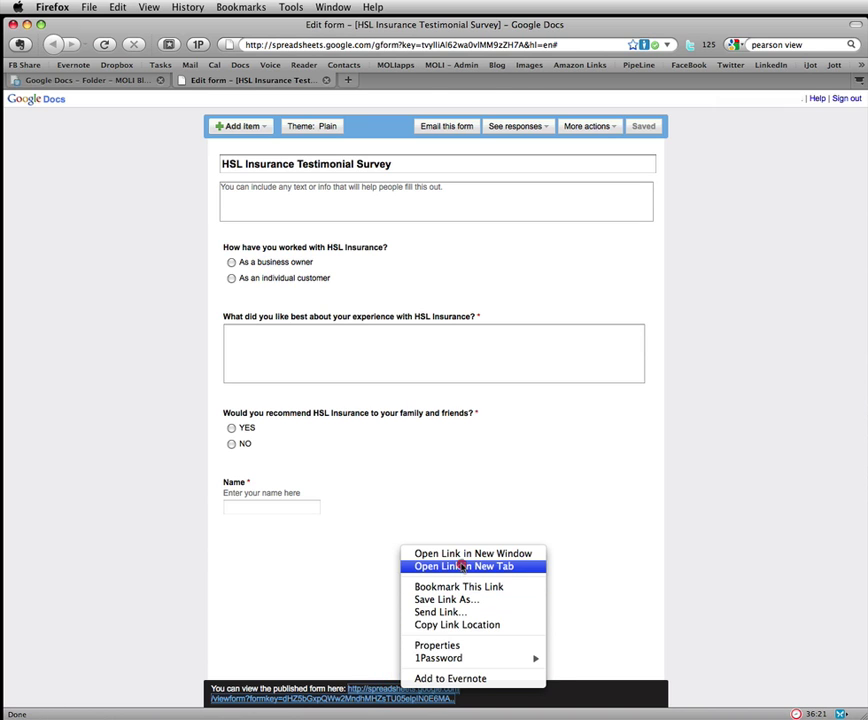
pyautogui.click(461, 565)
pyautogui.click(415, 80)
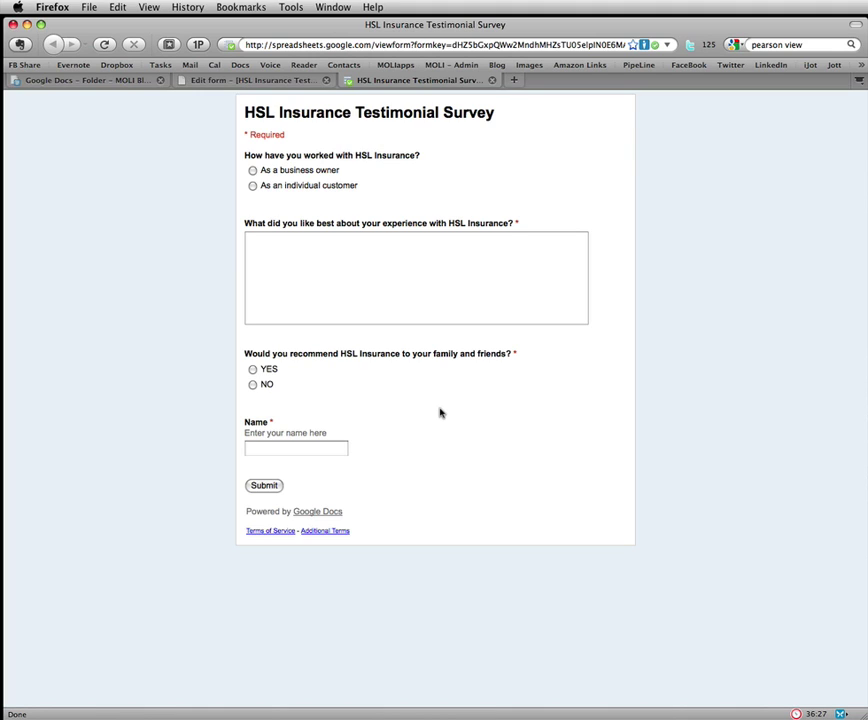
# Submit a test response: individual customer, comment 'test', YES, and a test name.
pyautogui.click(252, 185)
pyautogui.click(289, 259)
pyautogui.click(252, 369)
pyautogui.press('Tab')
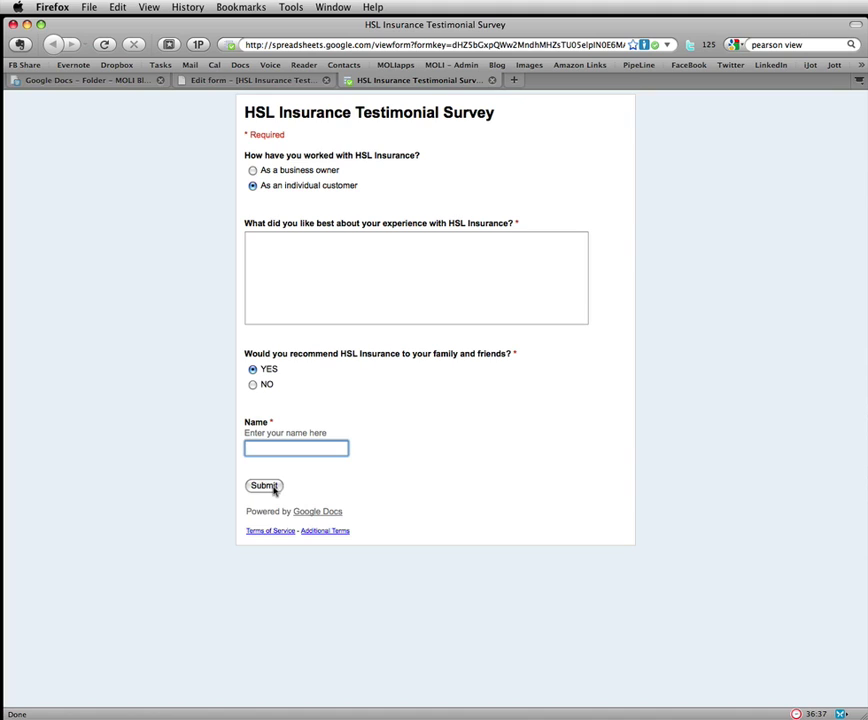
pyautogui.click(318, 271)
pyautogui.write('test')
pyautogui.press('Tab')
pyautogui.press('super+l')
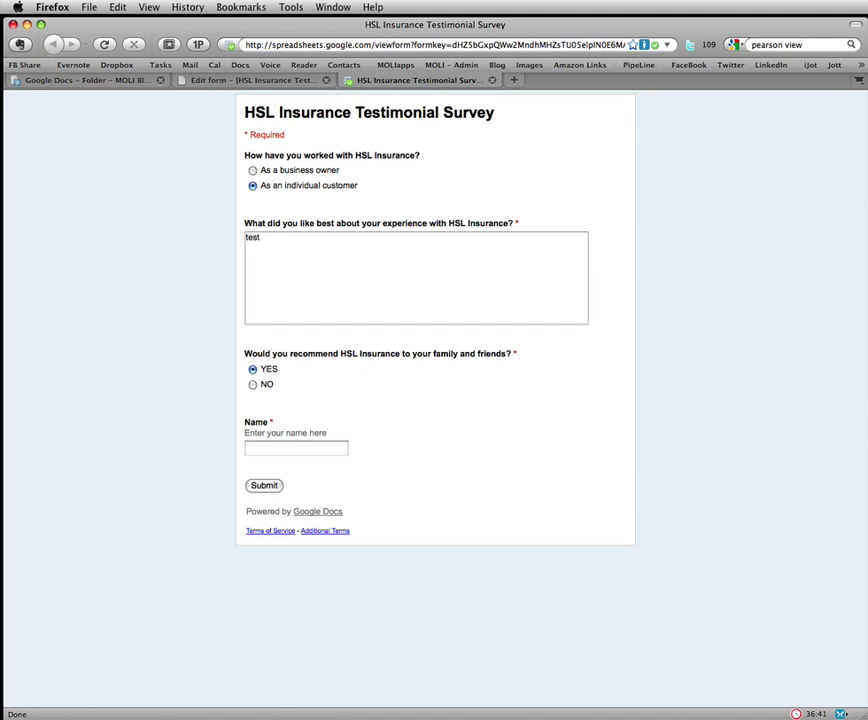
pyautogui.click(296, 448)
pyautogui.write('Robert')
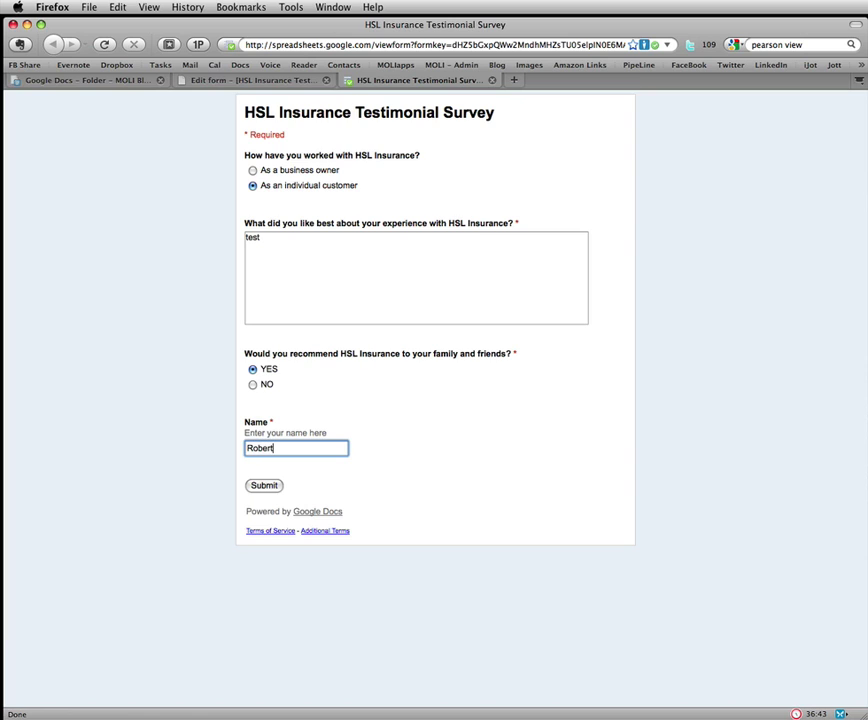
pyautogui.click(265, 487)
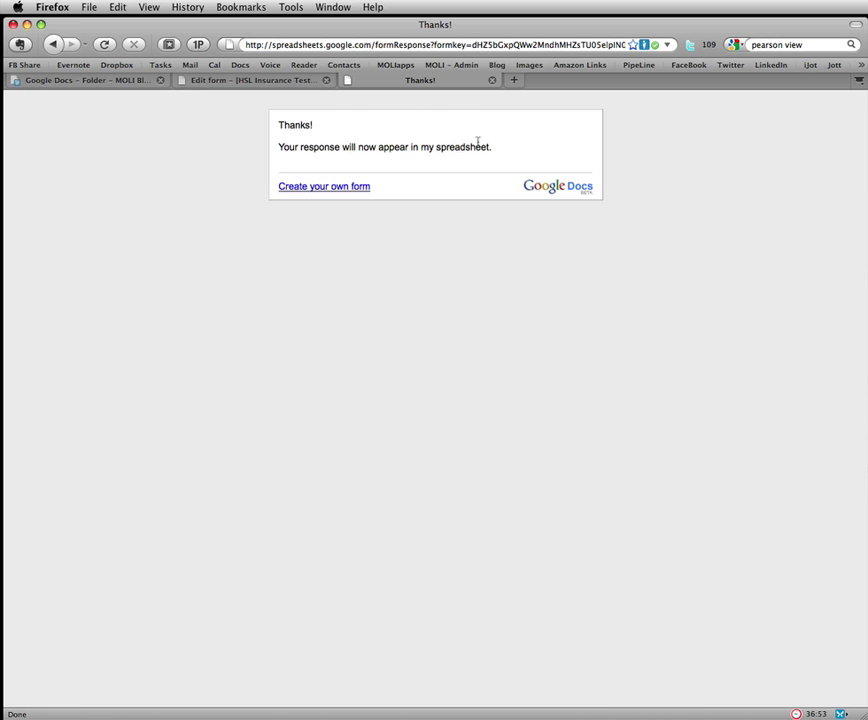
# Open the confirmation message editor and delete the old confirmation text.
pyautogui.click(266, 80)
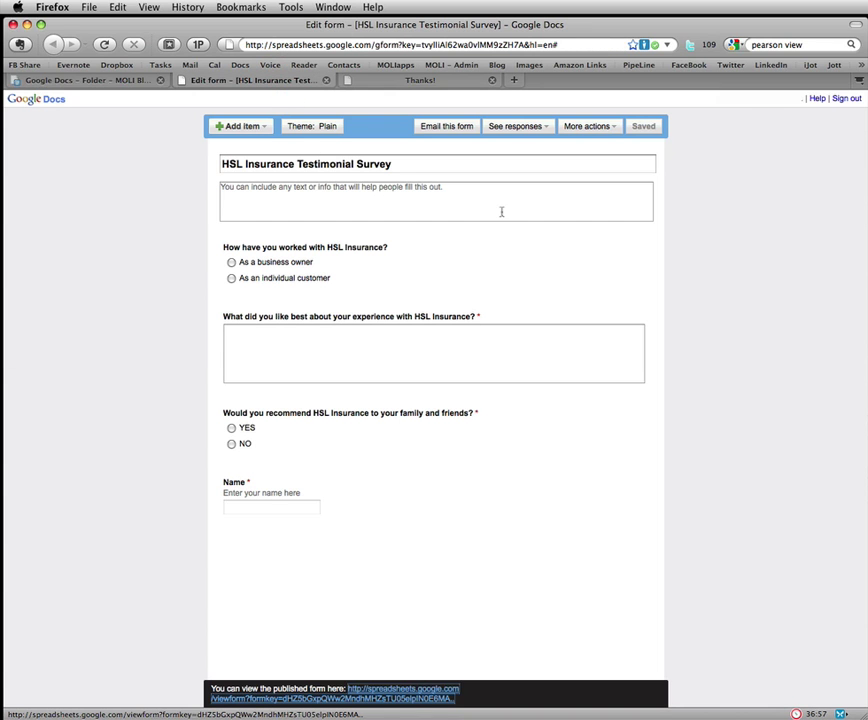
pyautogui.click(580, 128)
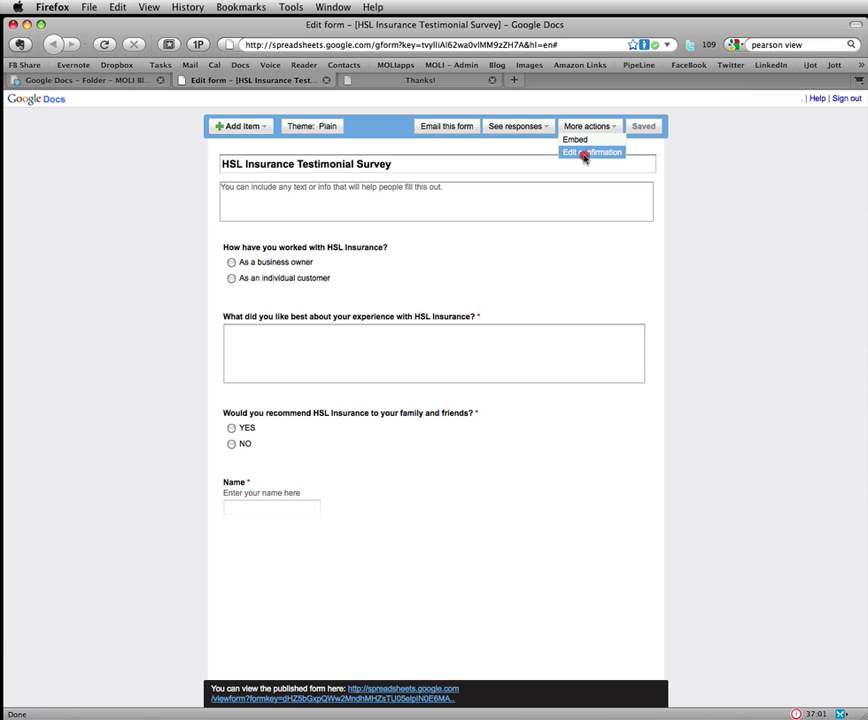
pyautogui.click(585, 154)
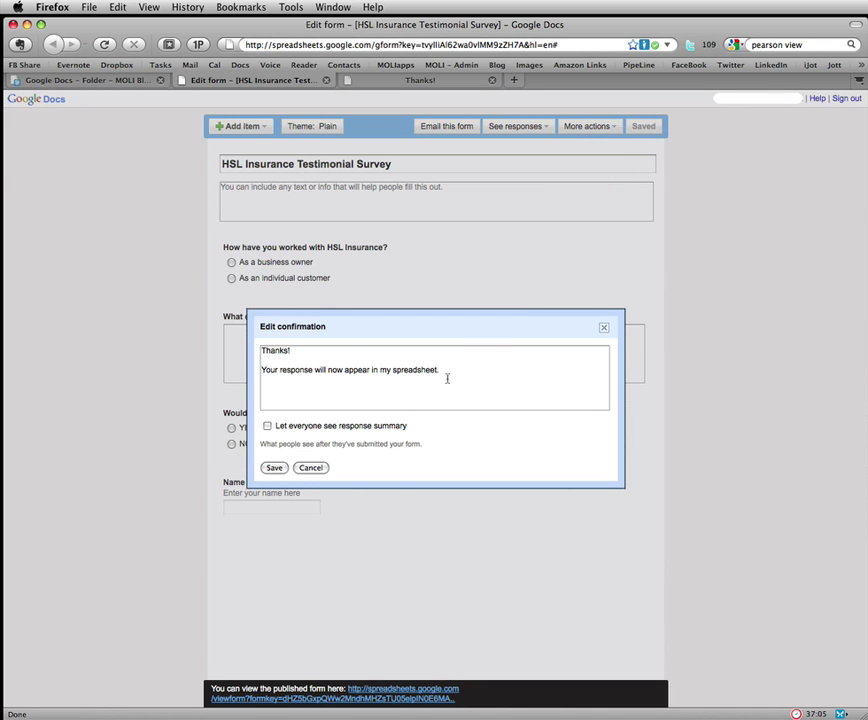
pyautogui.moveTo(450, 373); pyautogui.dragTo(263, 350)
pyautogui.press('BackSpace')
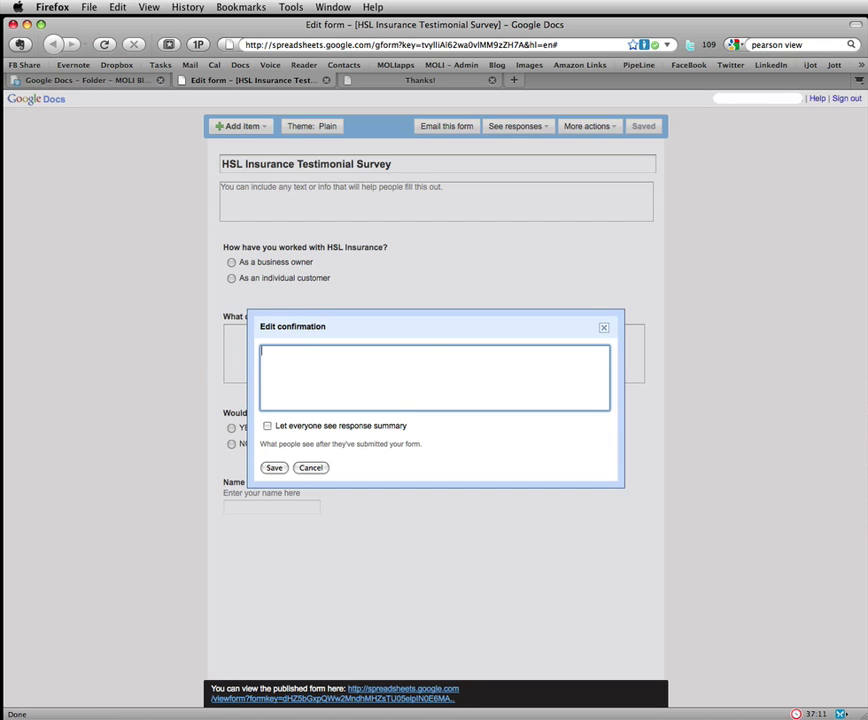
# Paste the prepared referral thank-you message, keep the response summary hidden, and save.
pyautogui.press('super+Tab')
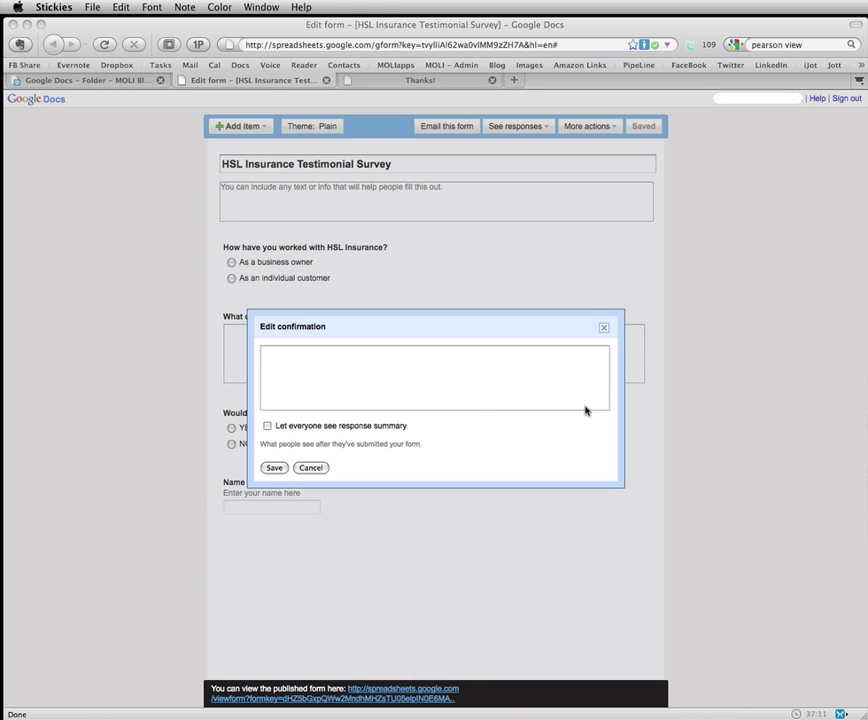
pyautogui.click(475, 378)
pyautogui.press('super+v')
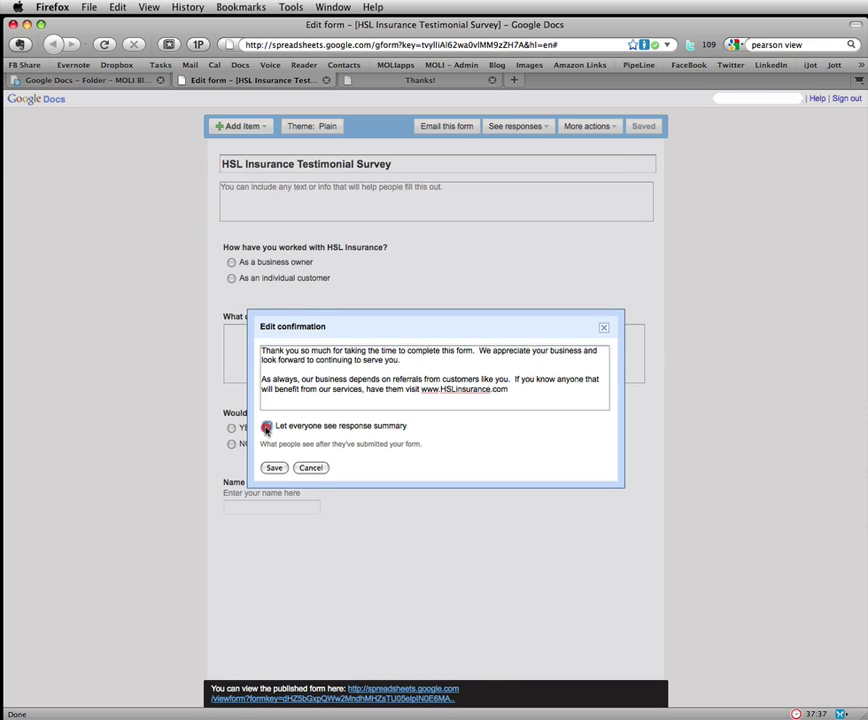
pyautogui.click(266, 425)
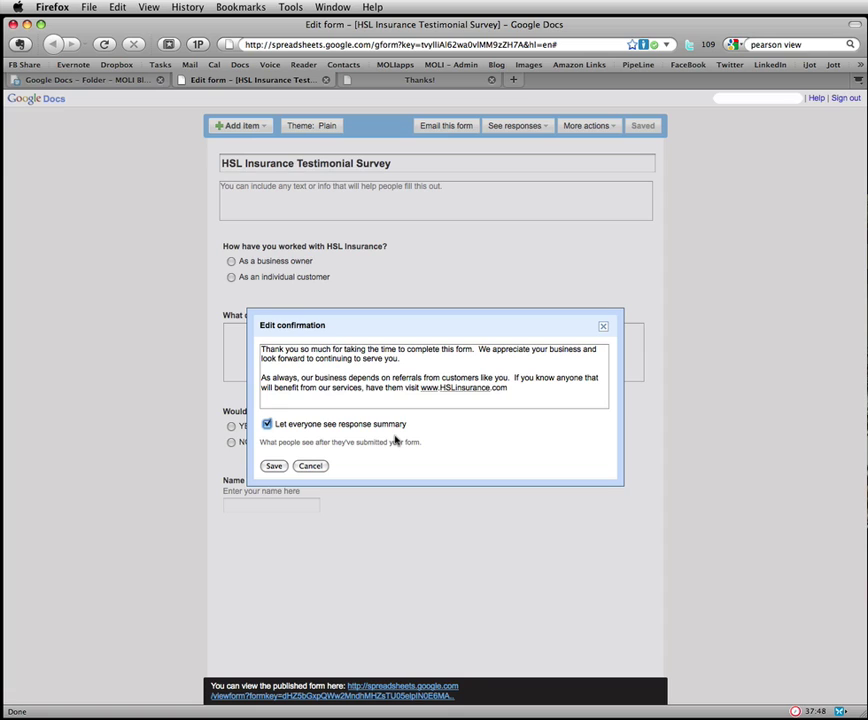
pyautogui.click(267, 425)
pyautogui.click(272, 466)
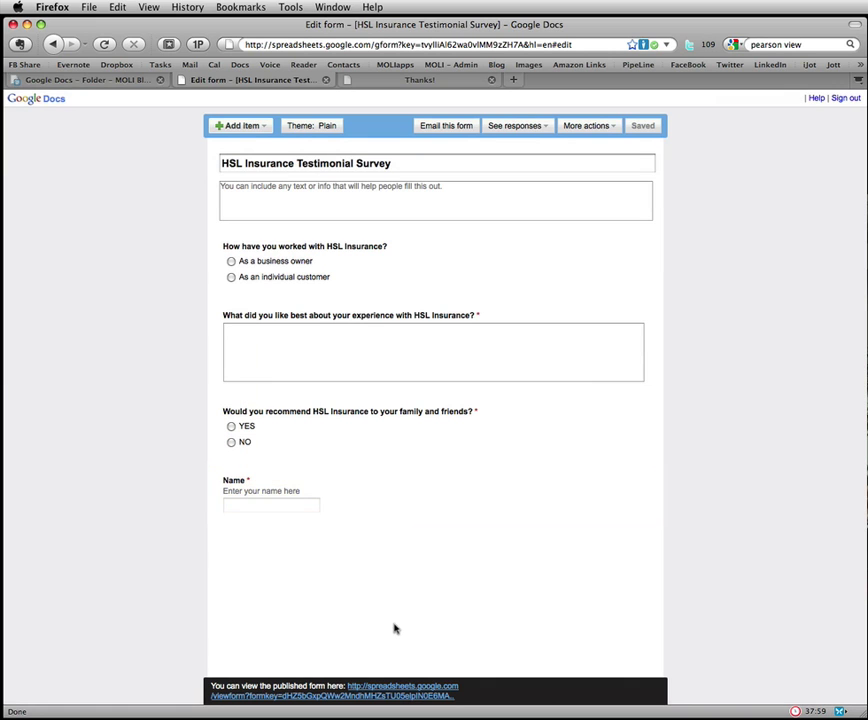
# Close the old Thanks page and open the published form in a new tab.
pyautogui.click(419, 84)
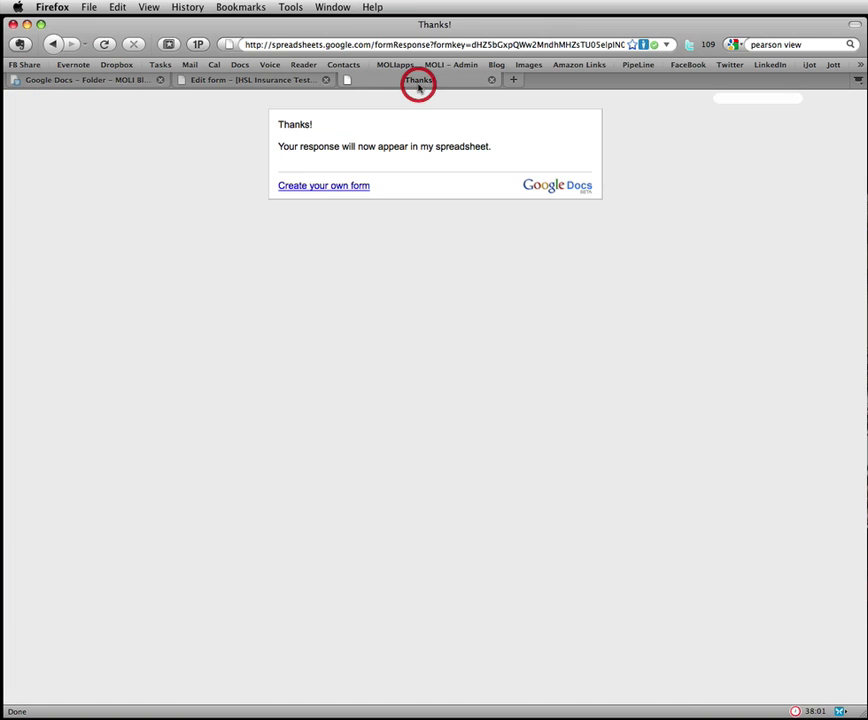
pyautogui.click(493, 81)
pyautogui.rightClick(380, 688)
pyautogui.click(436, 562)
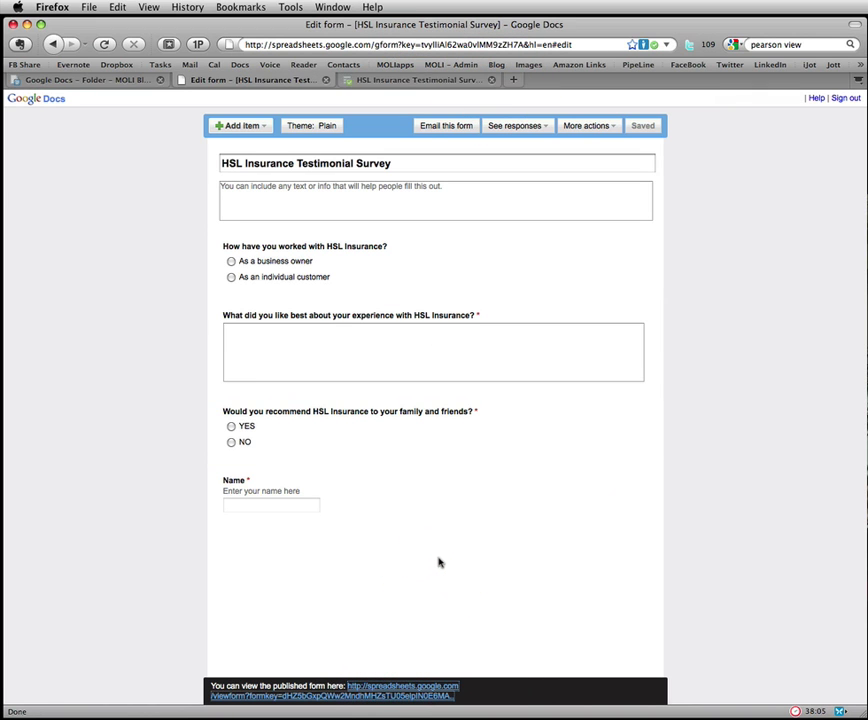
pyautogui.click(452, 81)
# Submit a second response (business owner, 'test 2', YES, a test name), then return to the editor.
pyautogui.click(253, 169)
pyautogui.click(300, 244)
pyautogui.write('test 2')
pyautogui.press('Tab')
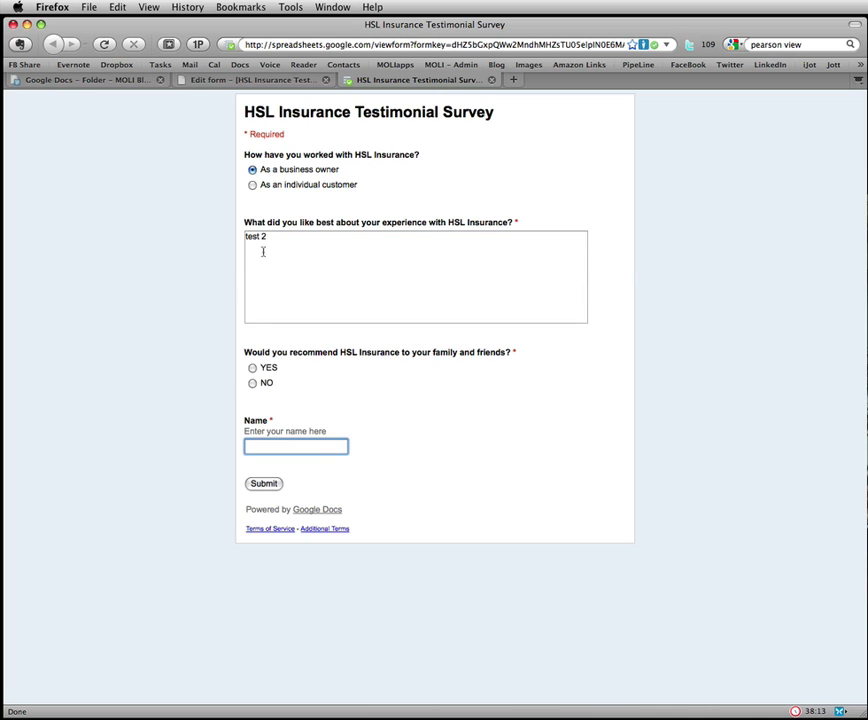
pyautogui.click(252, 368)
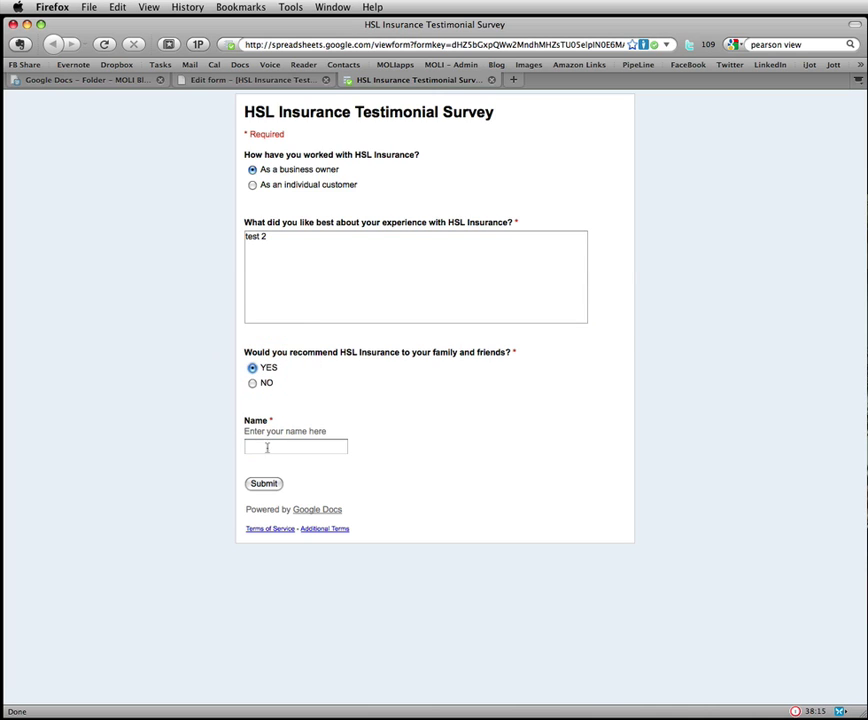
pyautogui.click(267, 447)
pyautogui.write('Robert II')
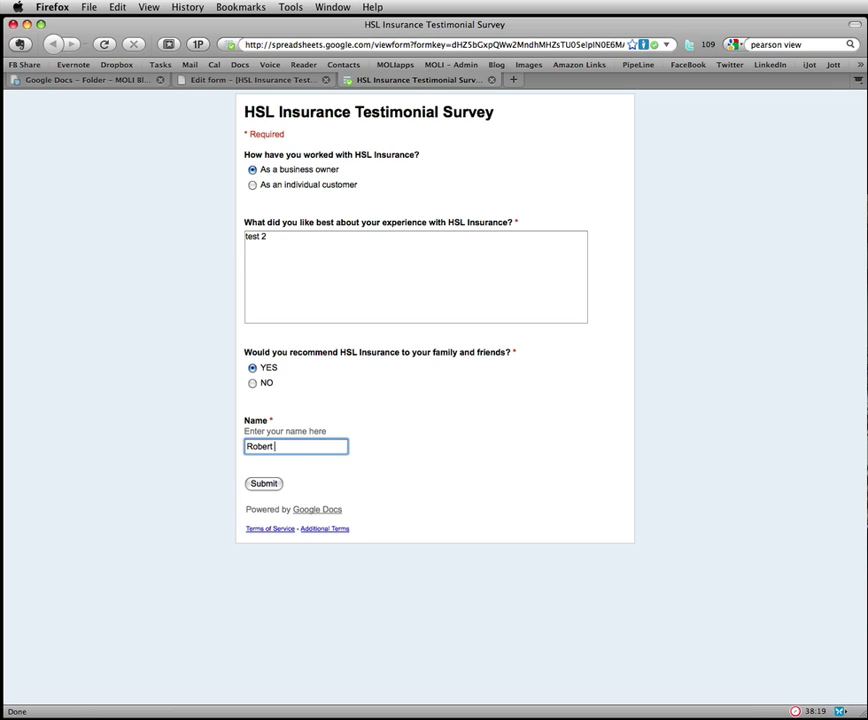
pyautogui.click(263, 484)
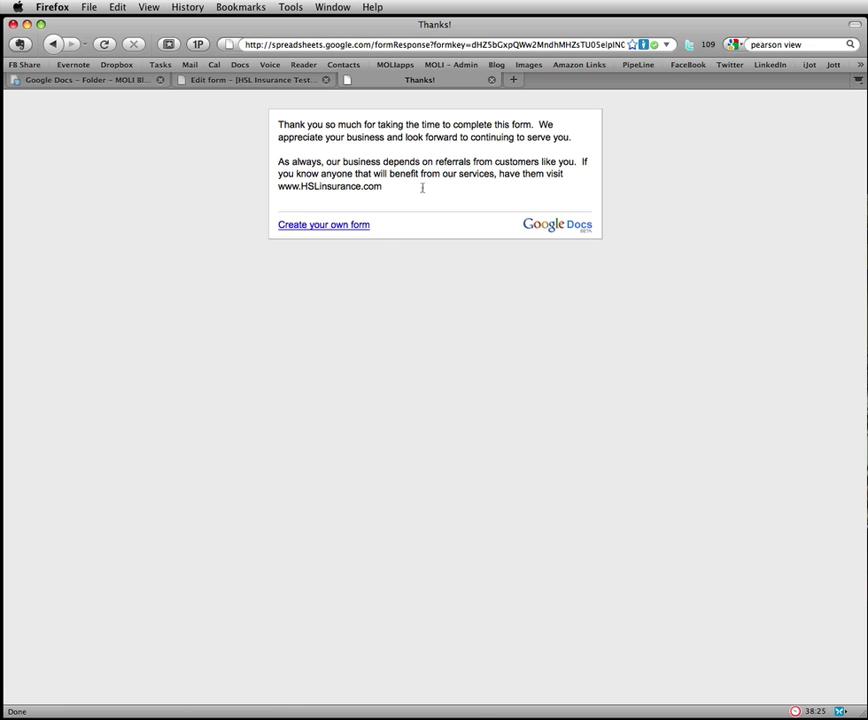
pyautogui.click(257, 80)
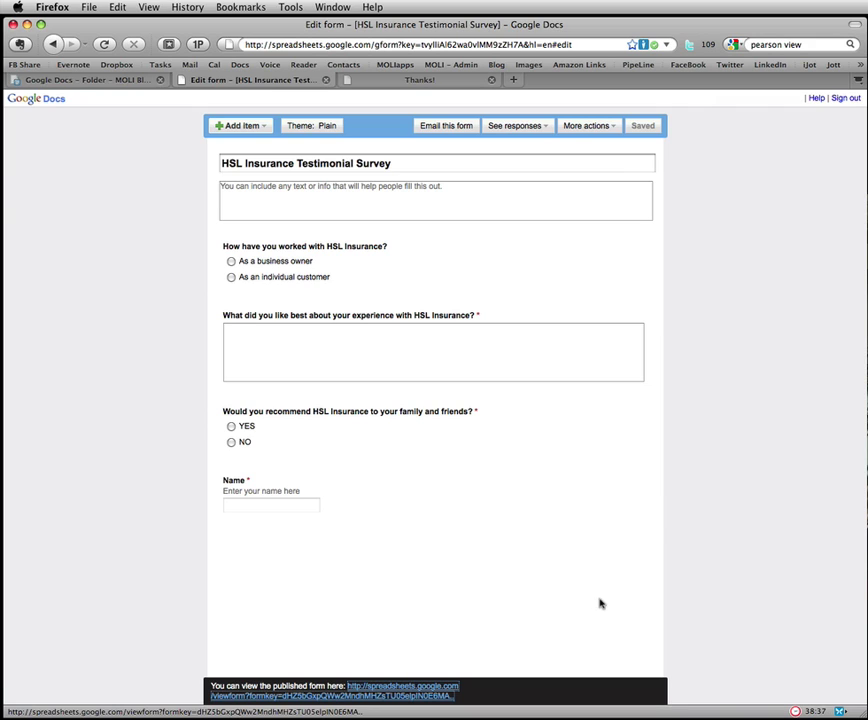
pyautogui.click(450, 128)
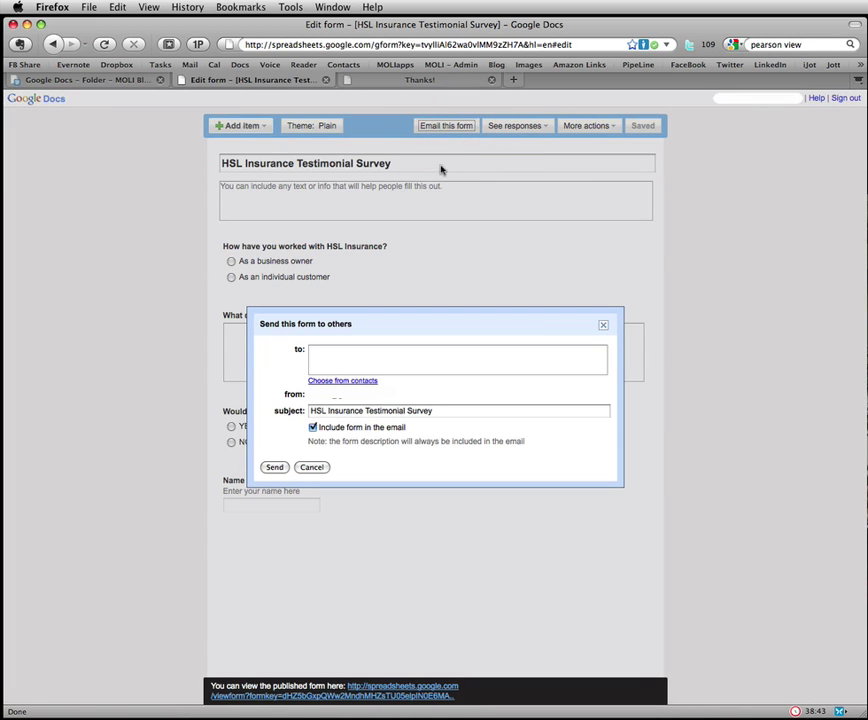
pyautogui.click(370, 362)
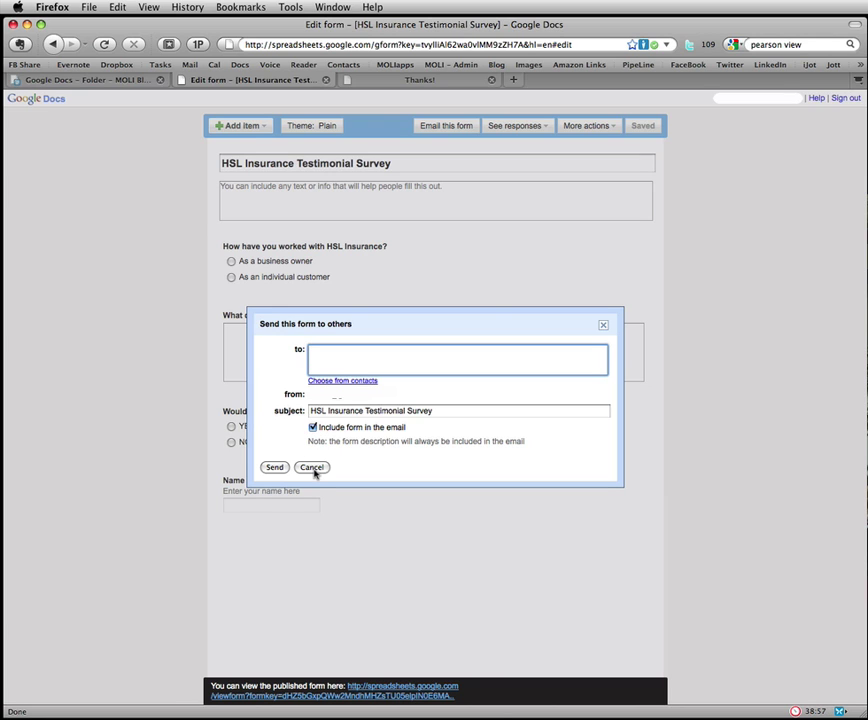
pyautogui.click(312, 467)
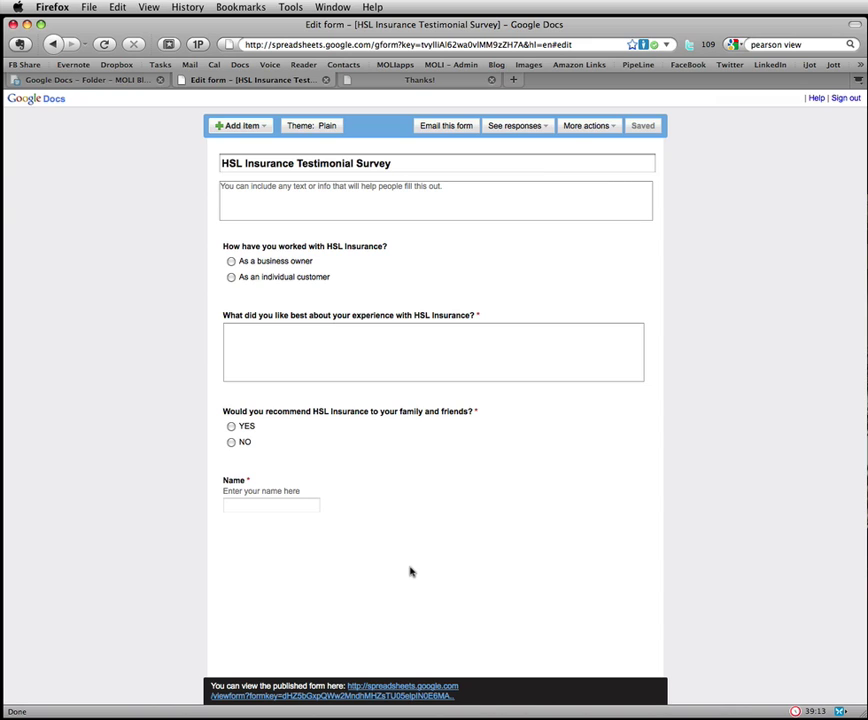
pyautogui.moveTo(368, 517)
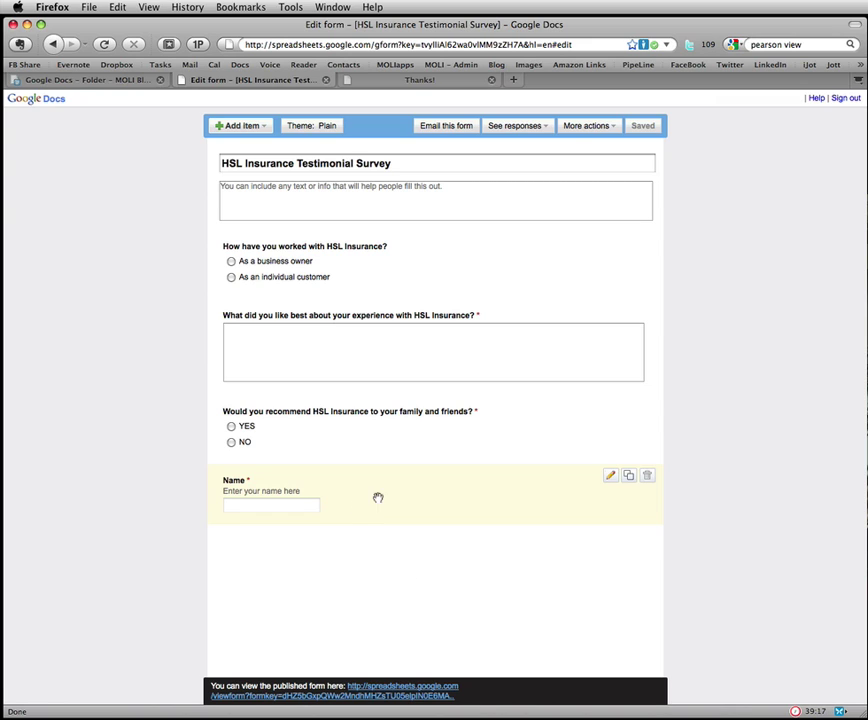
pyautogui.moveTo(484, 275)
pyautogui.moveTo(413, 477)
pyautogui.moveTo(409, 493); pyautogui.dragTo(397, 232)
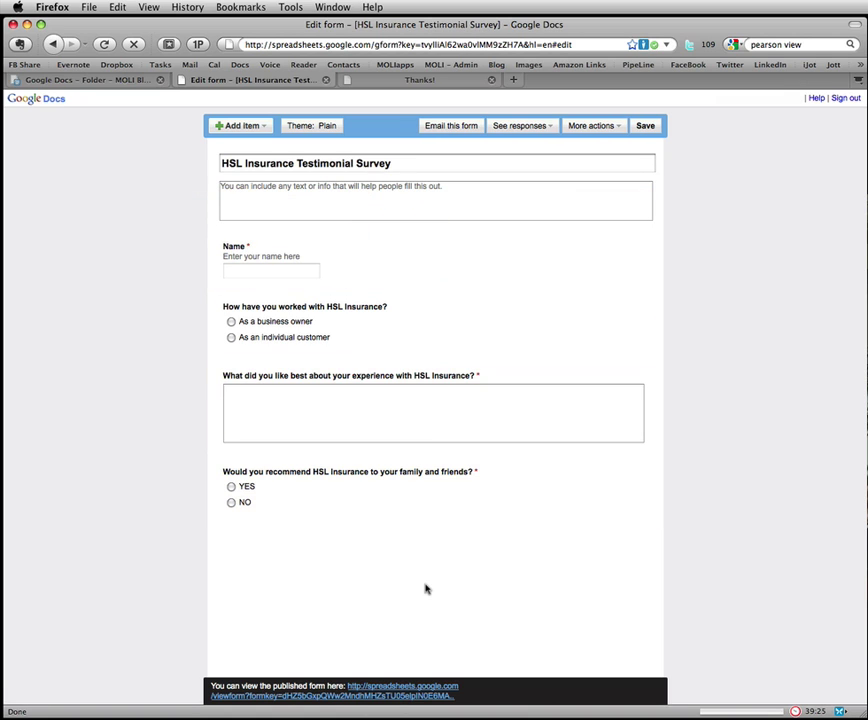
pyautogui.moveTo(393, 271); pyautogui.dragTo(384, 446)
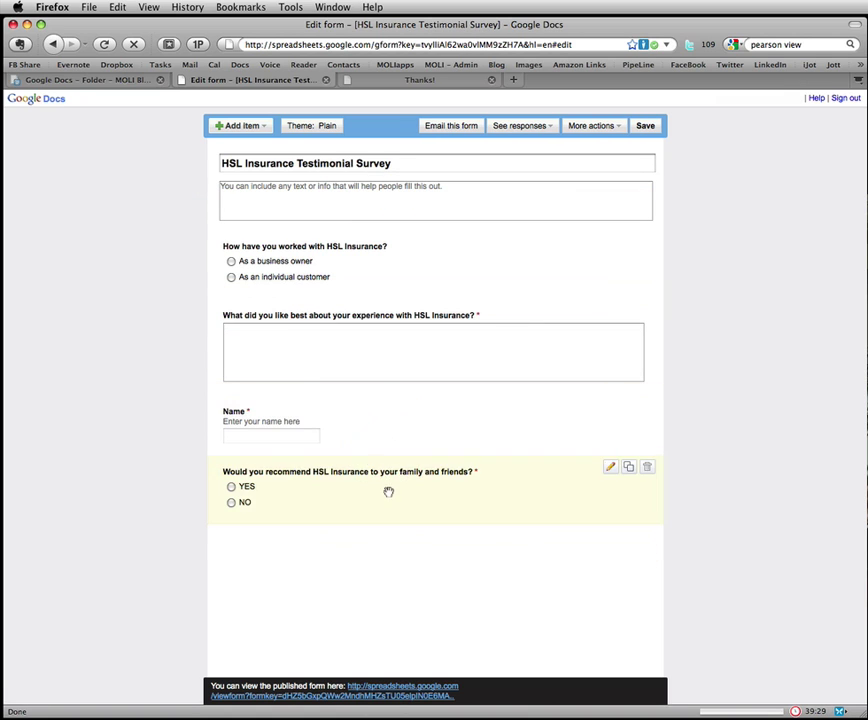
pyautogui.moveTo(388, 492); pyautogui.dragTo(385, 400)
pyautogui.moveTo(382, 513)
pyautogui.mouseDown()
pyautogui.moveTo(386, 258)
pyautogui.moveTo(382, 535)
pyautogui.mouseUp()
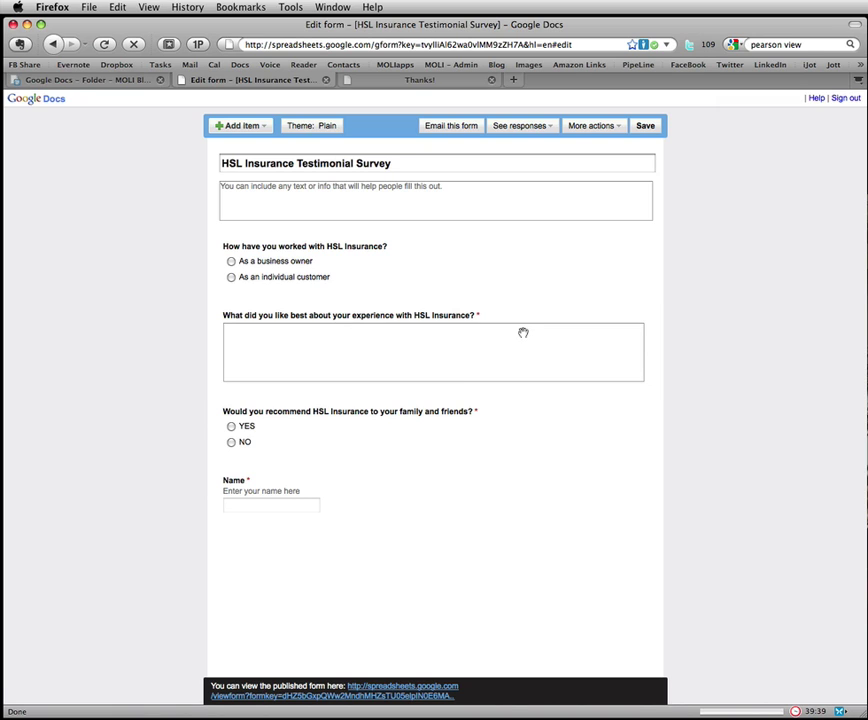
# Open the linked responses spreadsheet and review its question, recommend and Name column headers.
pyautogui.click(511, 127)
pyautogui.click(512, 153)
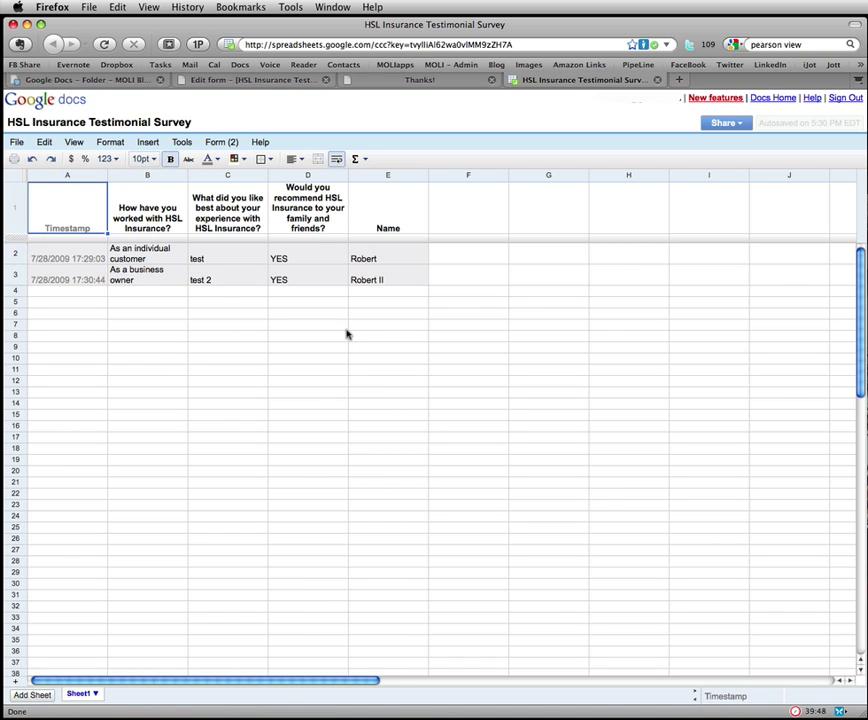
pyautogui.click(141, 215)
pyautogui.click(226, 215)
pyautogui.click(306, 209)
pyautogui.click(370, 218)
# Review the first response's answers in row 2, including 'test', YES and the respondent's name.
pyautogui.click(160, 258)
pyautogui.click(214, 258)
pyautogui.click(279, 257)
pyautogui.click(365, 257)
# Compare the two submission timestamps in cells A2 and A3.
pyautogui.moveTo(333, 240)
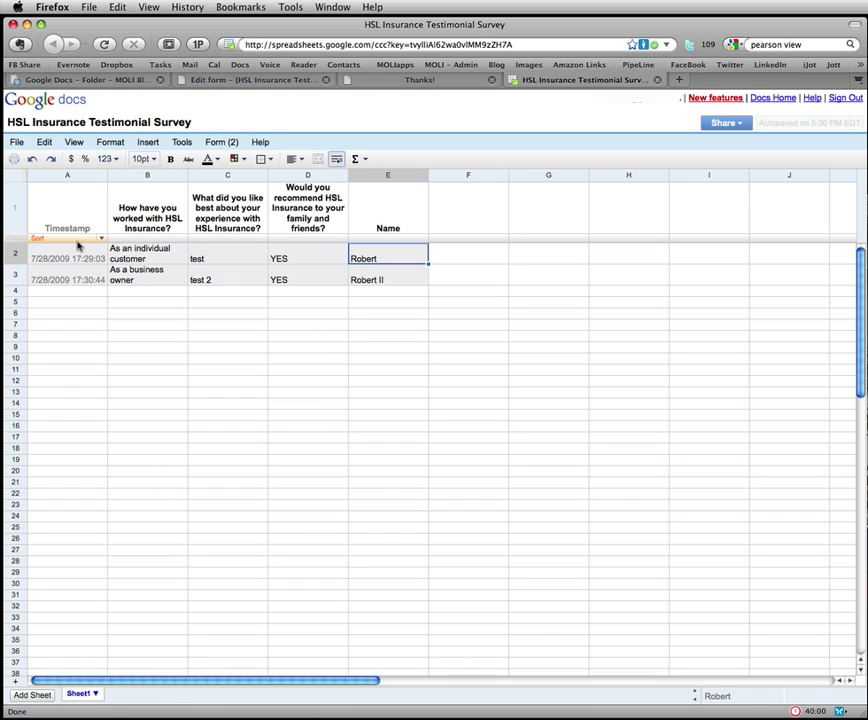
pyautogui.moveTo(72, 258); pyautogui.dragTo(71, 268)
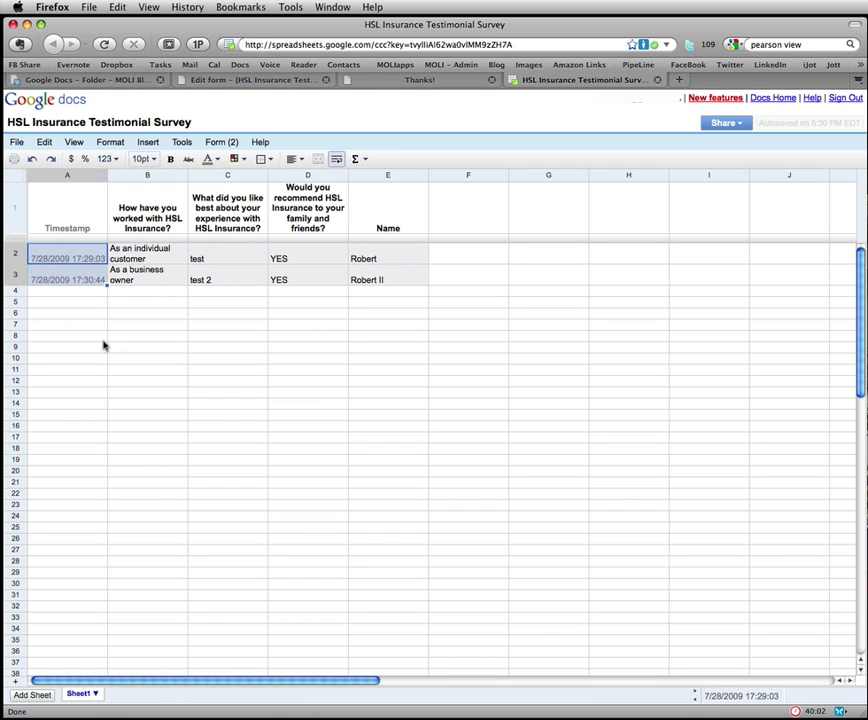
pyautogui.click(88, 291)
pyautogui.click(87, 279)
pyautogui.click(87, 258)
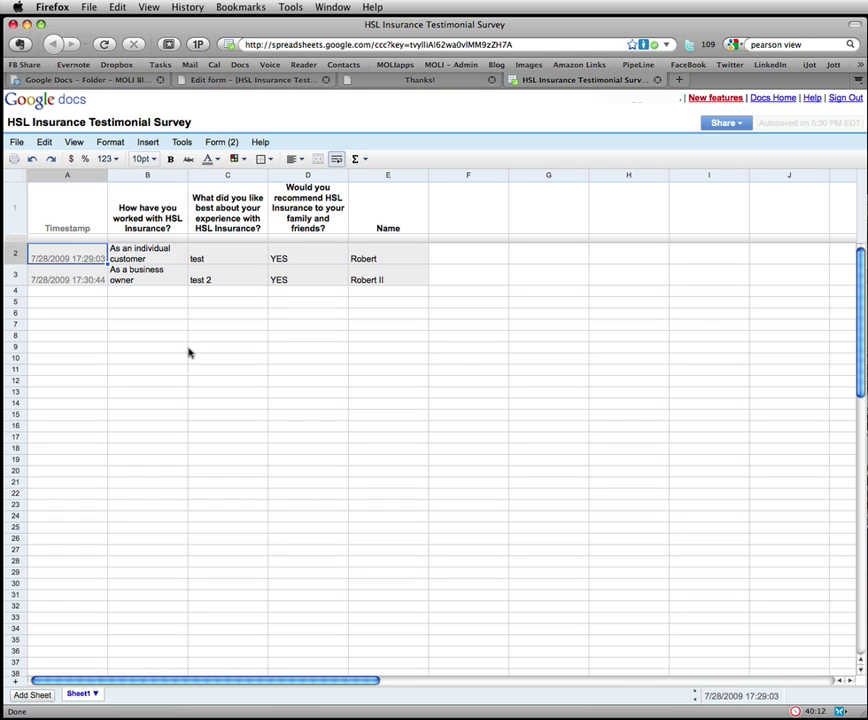
pyautogui.click(74, 278)
pyautogui.click(73, 257)
pyautogui.click(68, 279)
pyautogui.click(68, 258)
pyautogui.click(68, 278)
pyautogui.click(66, 255)
pyautogui.click(74, 281)
pyautogui.click(80, 246)
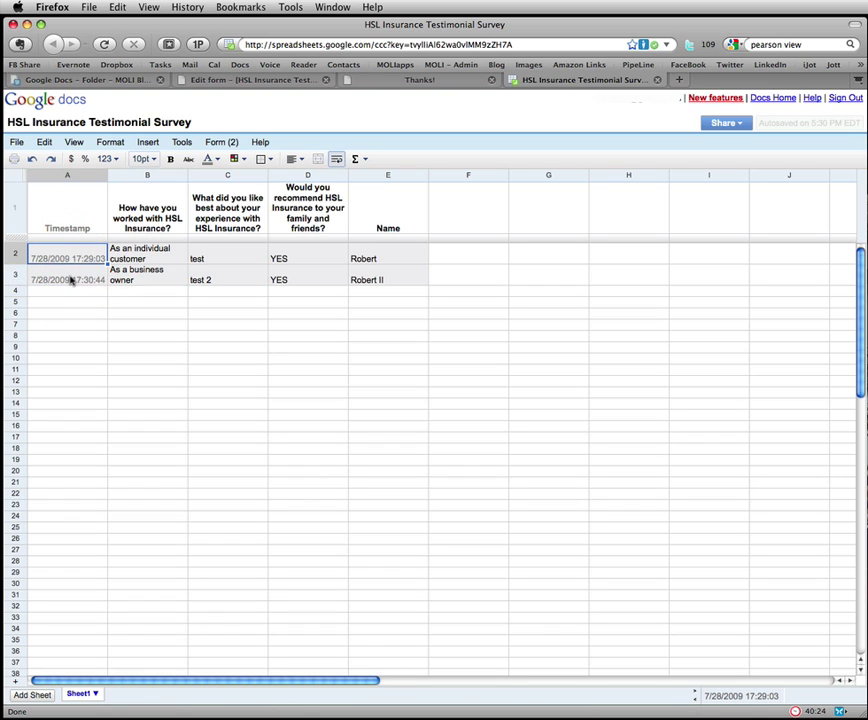